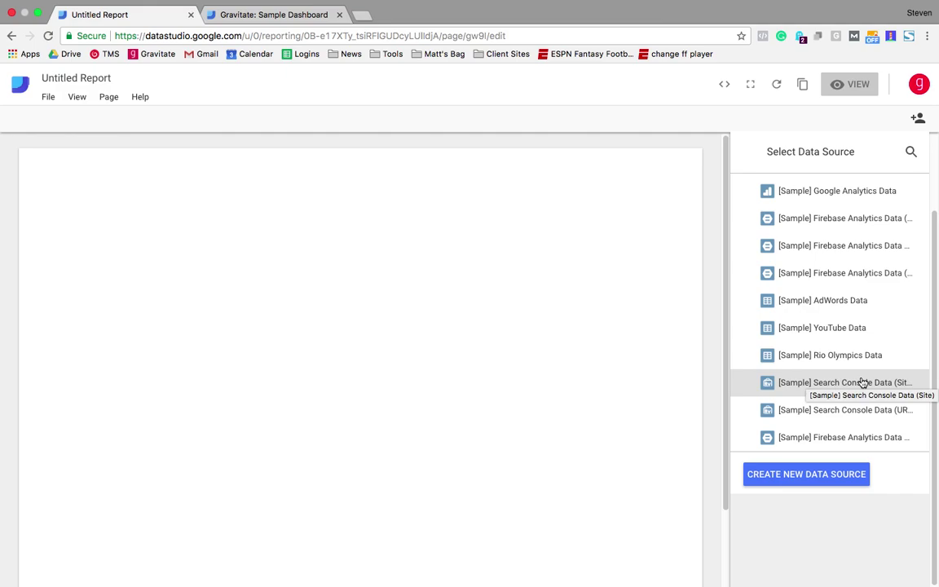
# Start a new data source and scroll through the Explore Connectors gallery of partner connectors.
pyautogui.click(804, 473)
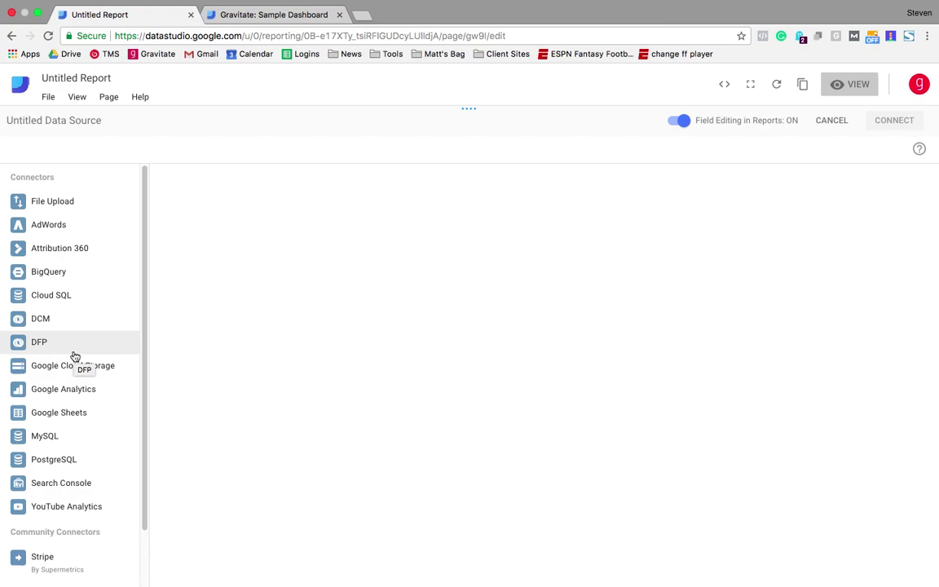
pyautogui.scroll(-2, 73, 356)
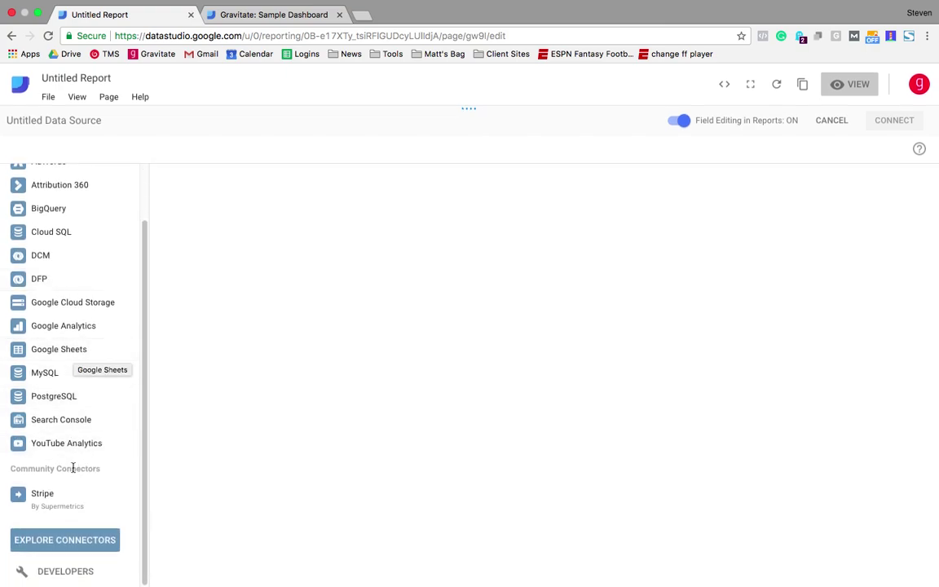
pyautogui.click(72, 541)
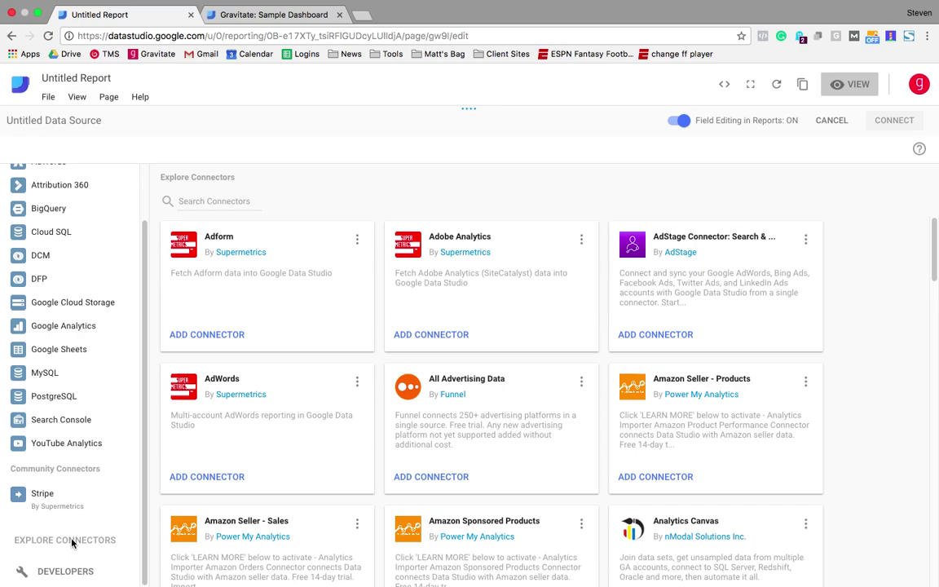
pyautogui.scroll(-5, 364, 507)
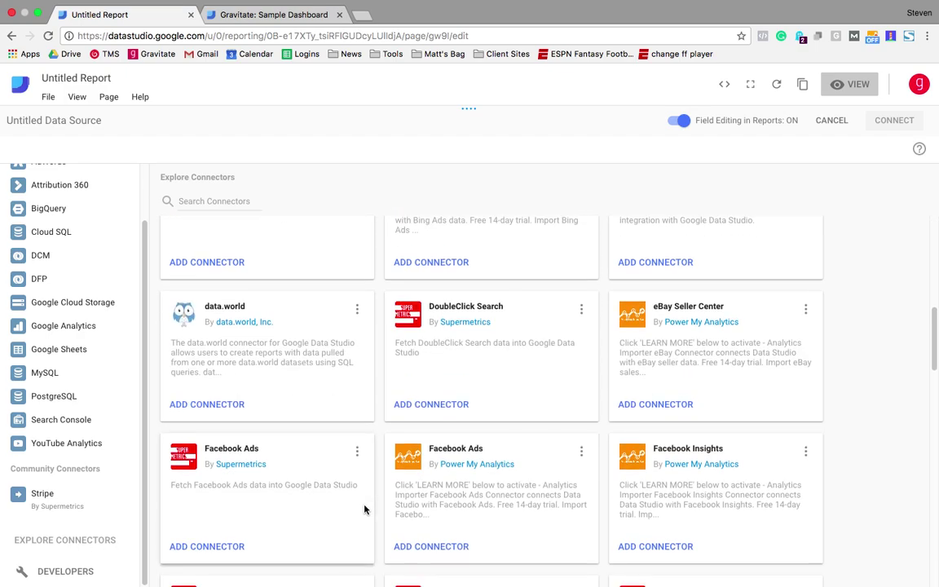
pyautogui.scroll(-3, 377, 509)
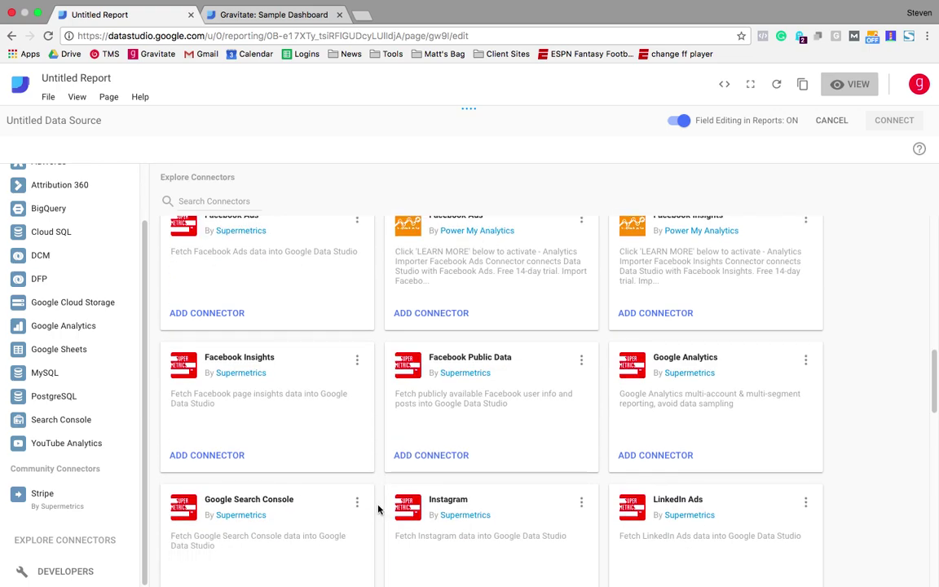
pyautogui.scroll(-3, 377, 510)
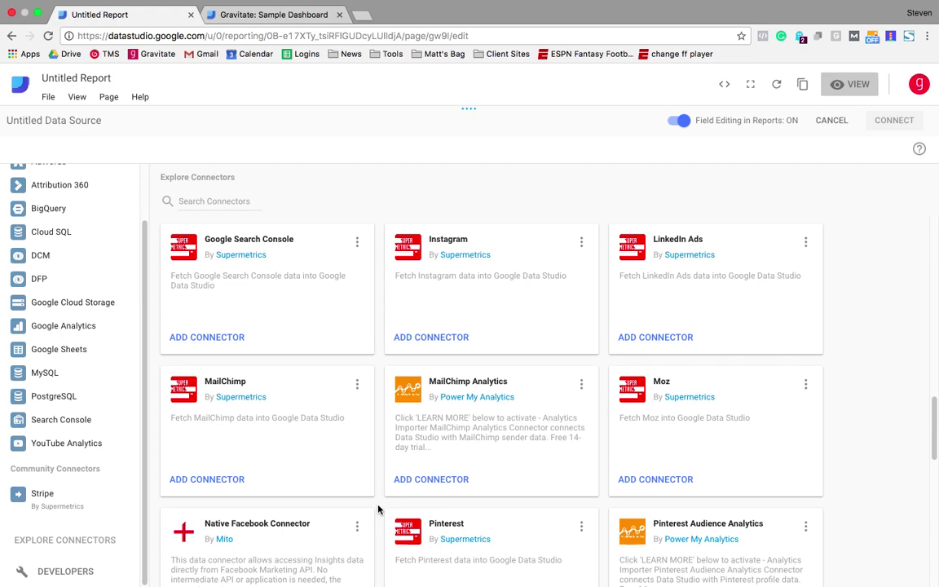
pyautogui.scroll(-5, 377, 510)
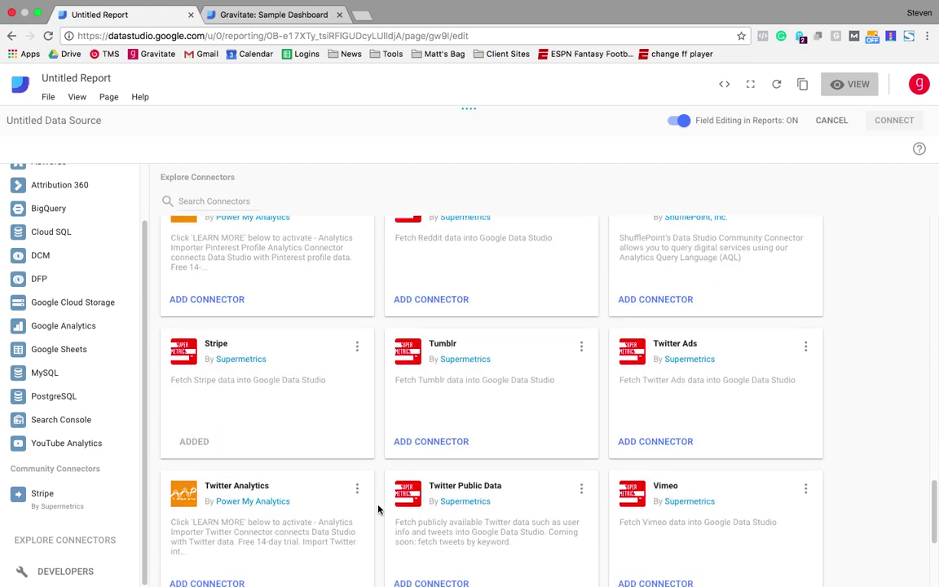
pyautogui.scroll(15, 377, 510)
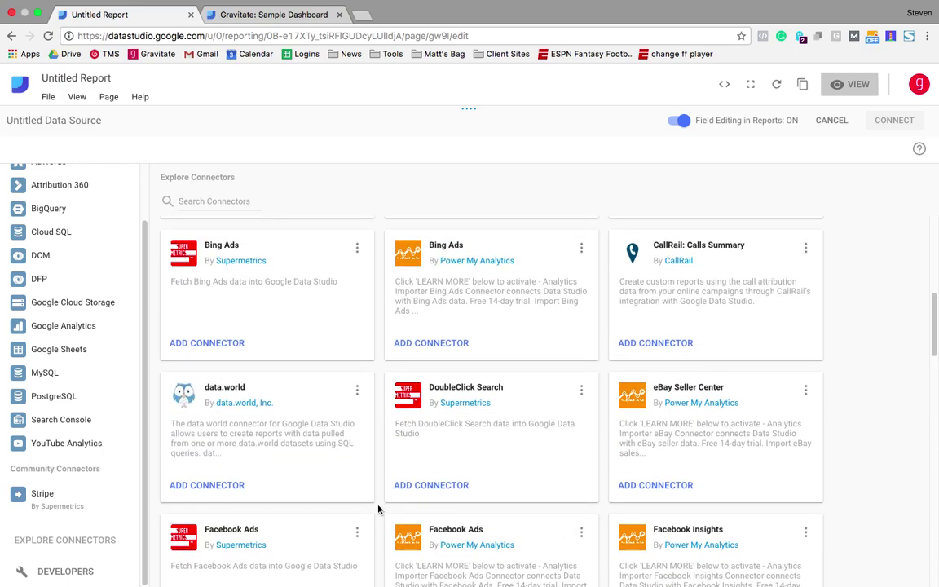
pyautogui.scroll(5, 377, 507)
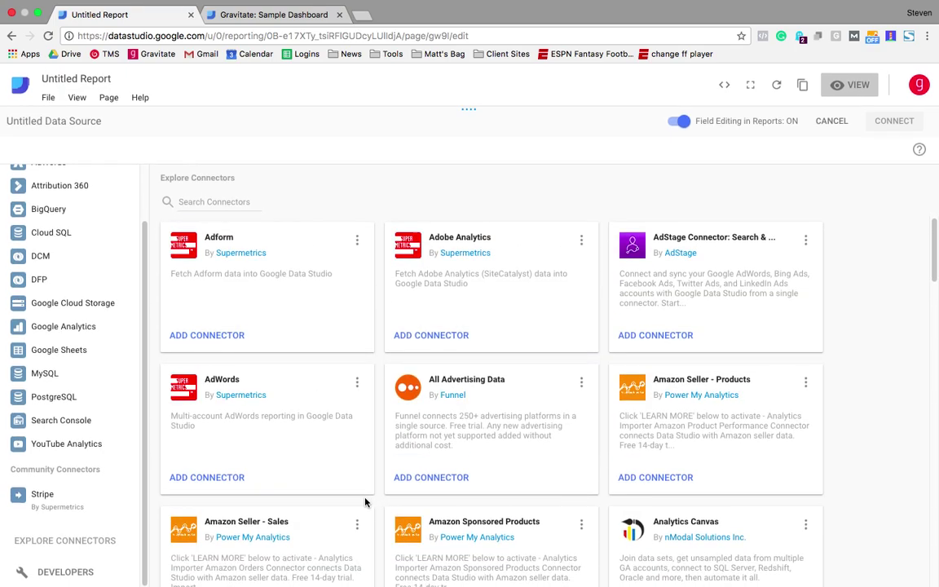
# Switch to the Gravitate: Sample Dashboard tab showing The Cat Company dashboard.
pyautogui.click(241, 17)
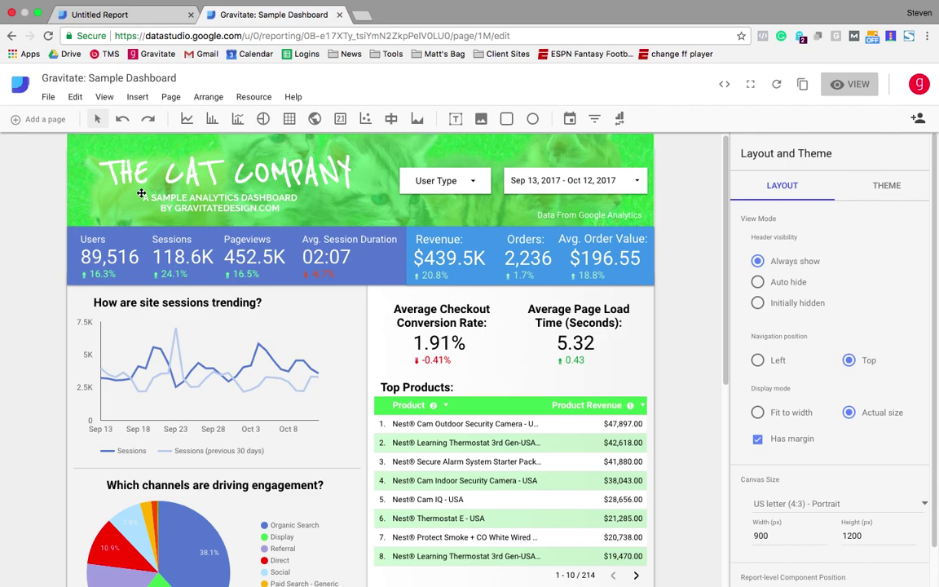
# Drag the green header overlay right and down to uncover the cat photo.
pyautogui.click(98, 201)
pyautogui.moveTo(92, 199); pyautogui.dragTo(171, 254)
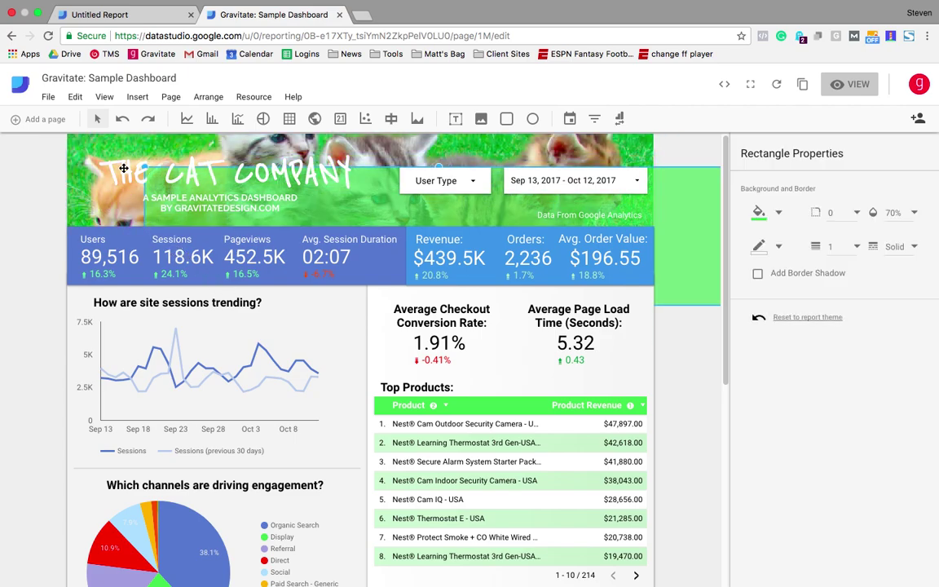
pyautogui.click(90, 175)
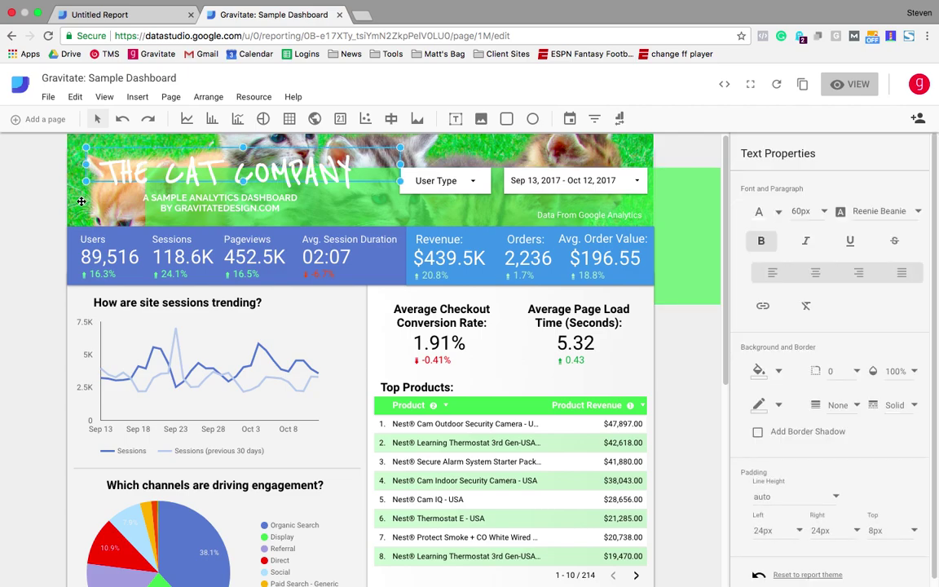
# Review the sessions time series chart's DATA settings: Google Analytics sample, Date dimension, Sessions metric.
pyautogui.click(150, 352)
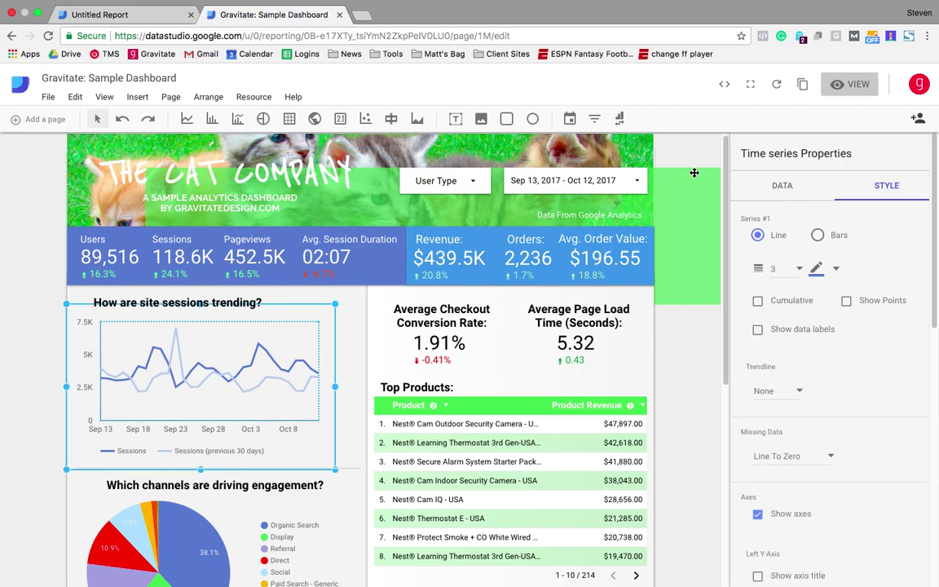
pyautogui.scroll(-3, 796, 356)
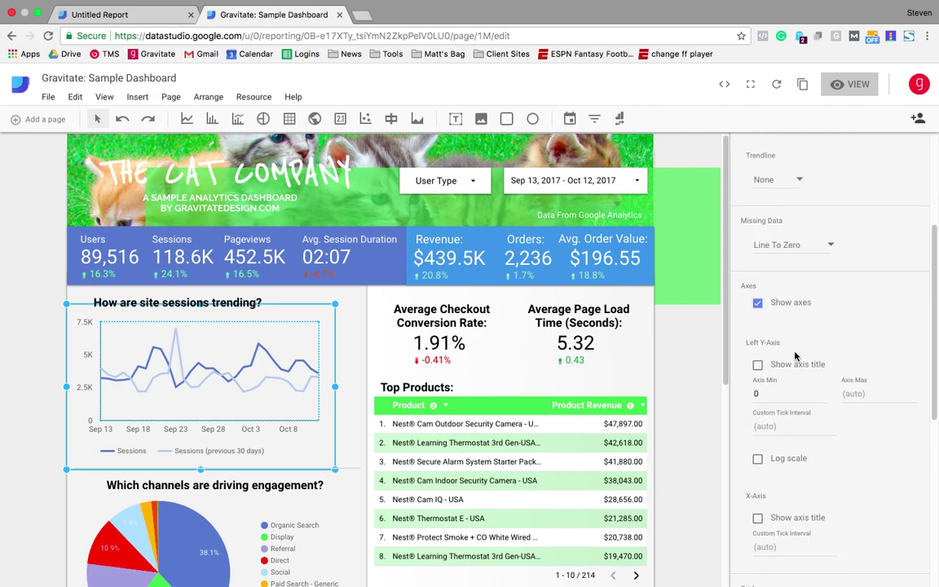
pyautogui.scroll(3, 795, 356)
pyautogui.click(767, 196)
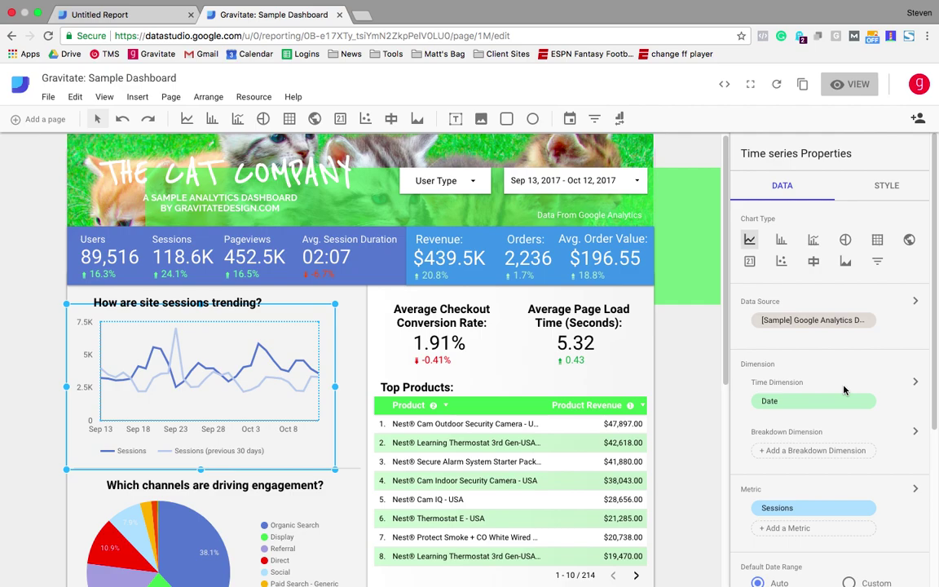
pyautogui.scroll(-1, 844, 391)
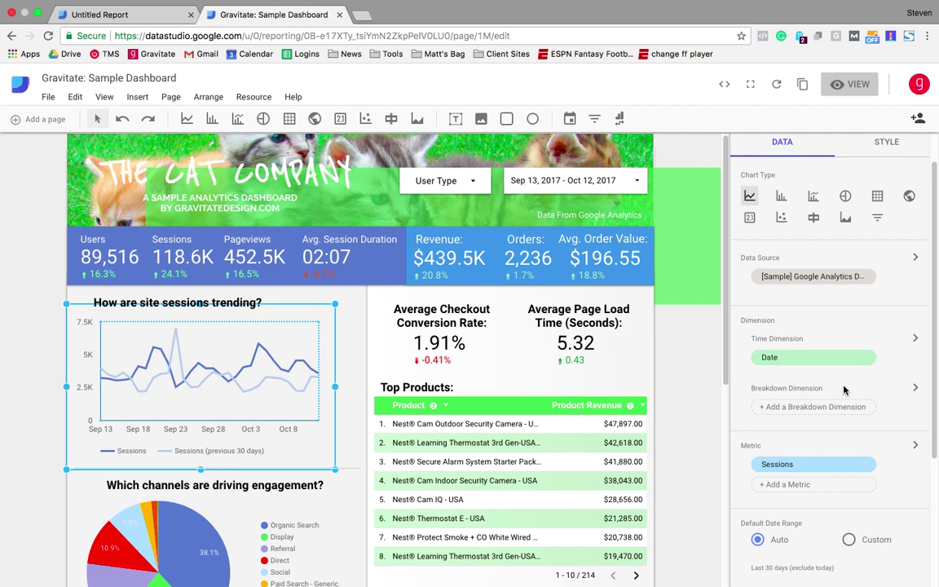
pyautogui.scroll(1, 845, 390)
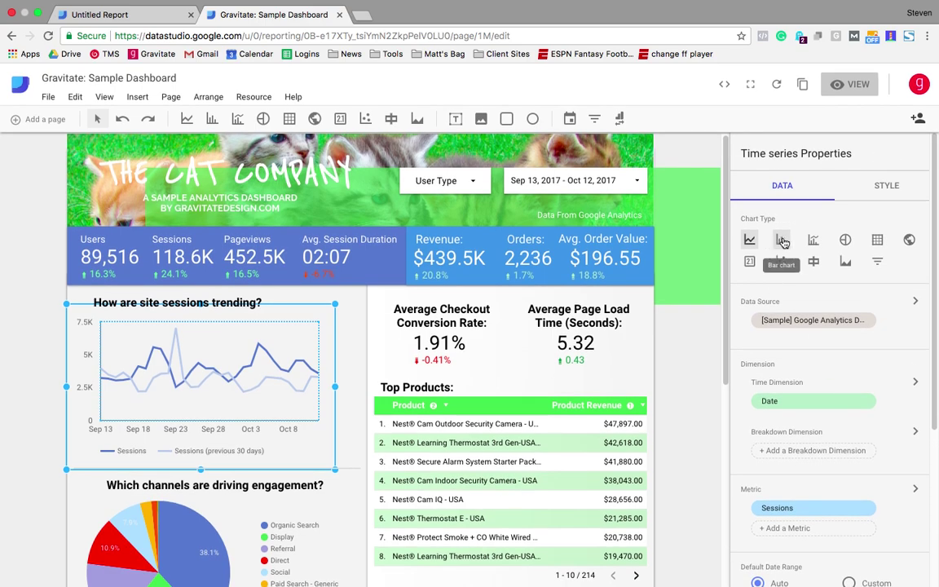
pyautogui.click(781, 240)
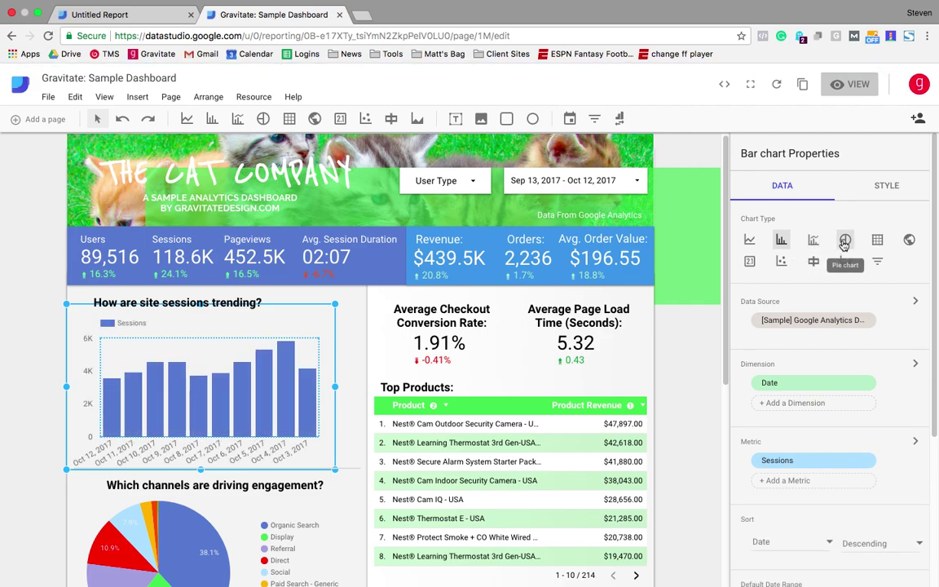
pyautogui.click(885, 189)
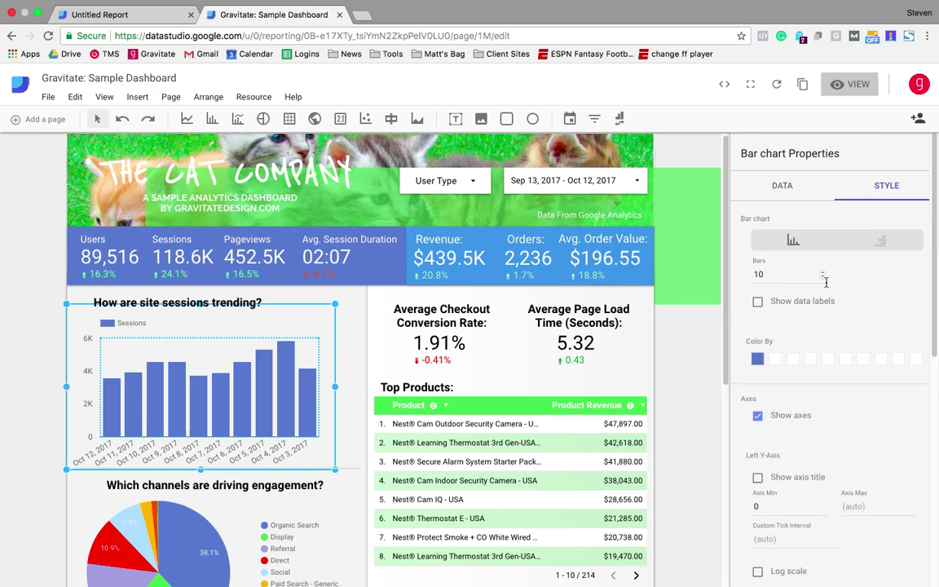
pyautogui.click(757, 359)
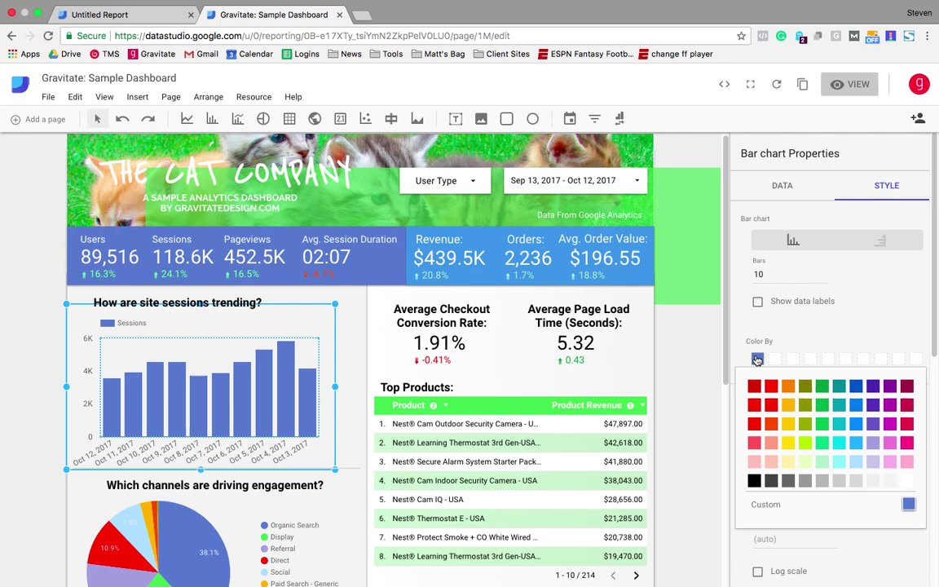
pyautogui.click(805, 513)
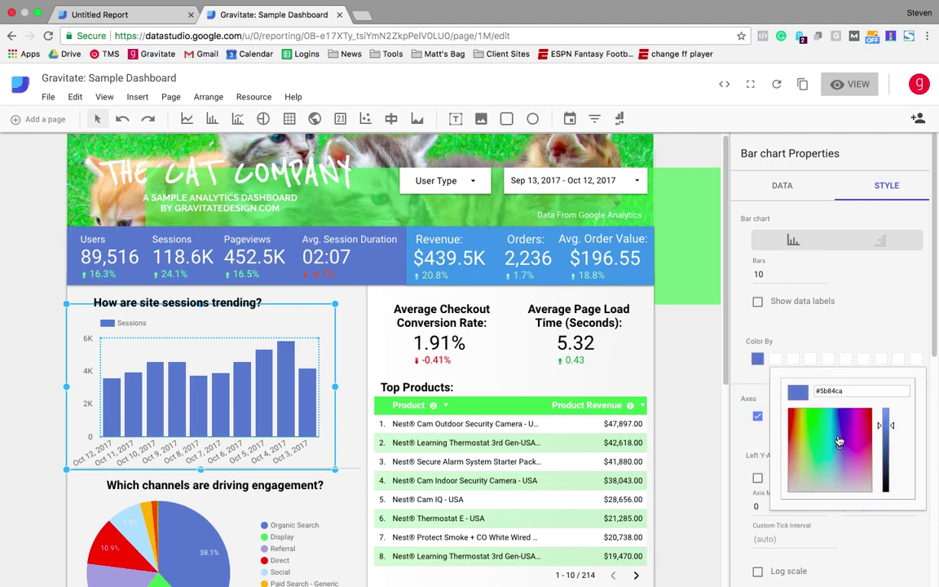
pyautogui.moveTo(834, 440); pyautogui.dragTo(797, 436)
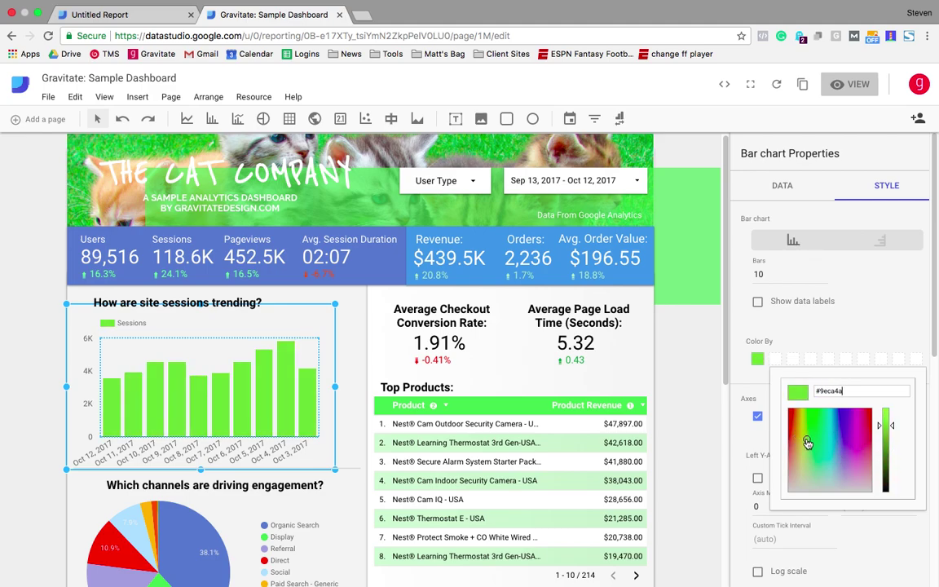
pyautogui.click(863, 322)
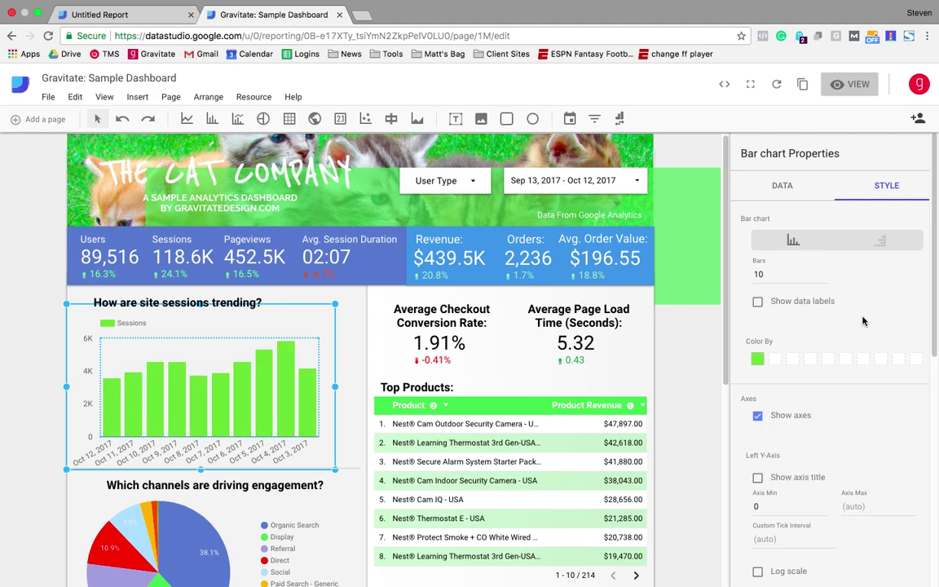
pyautogui.click(888, 244)
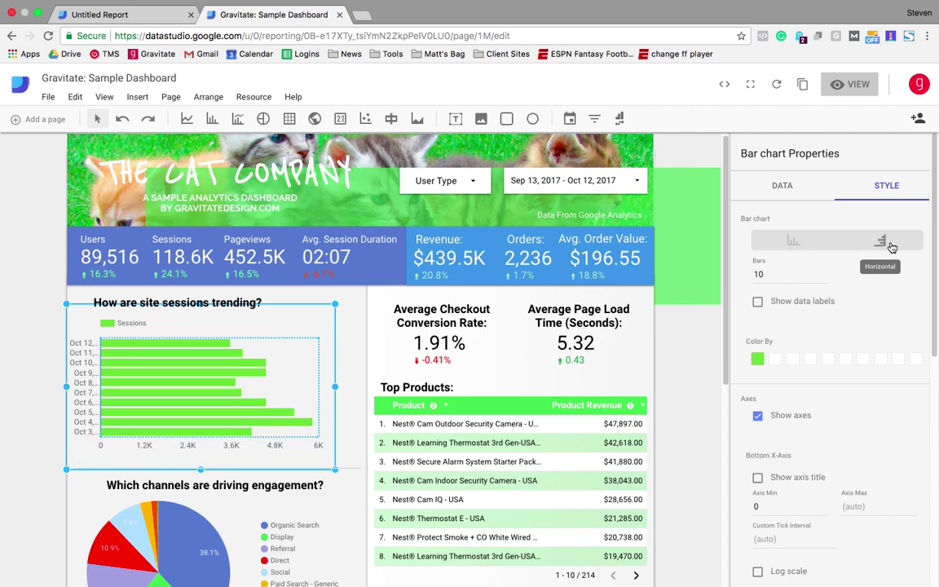
pyautogui.scroll(-3, 790, 391)
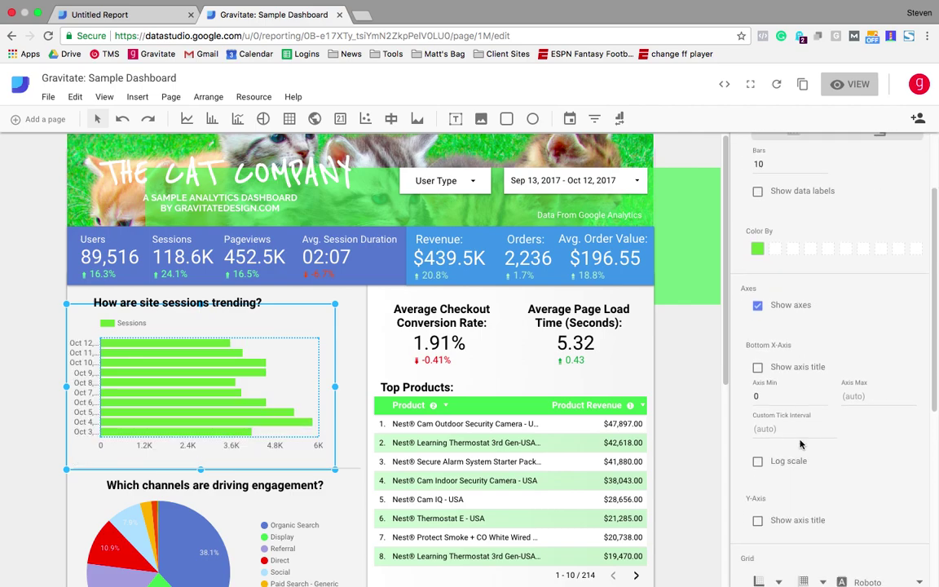
pyautogui.scroll(-8, 800, 444)
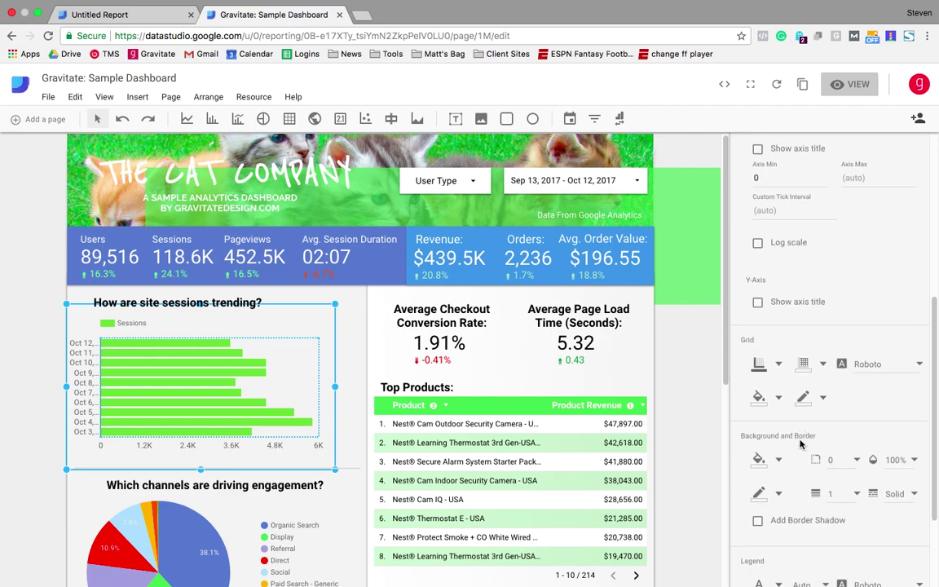
pyautogui.scroll(10, 800, 444)
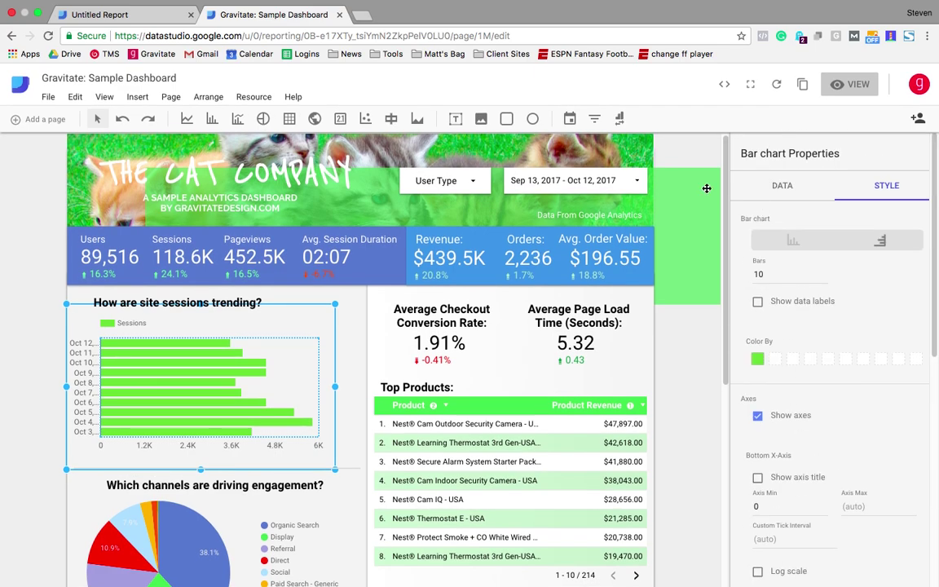
# Drag the large green rectangle up over The Cat Company header banner, then deselect it.
pyautogui.click(692, 229)
pyautogui.click(697, 196)
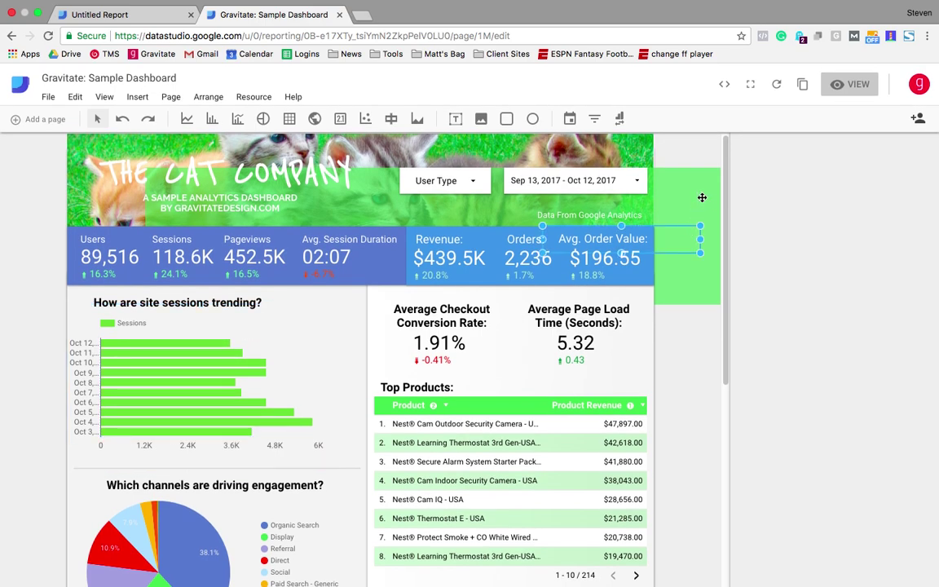
pyautogui.click(702, 197)
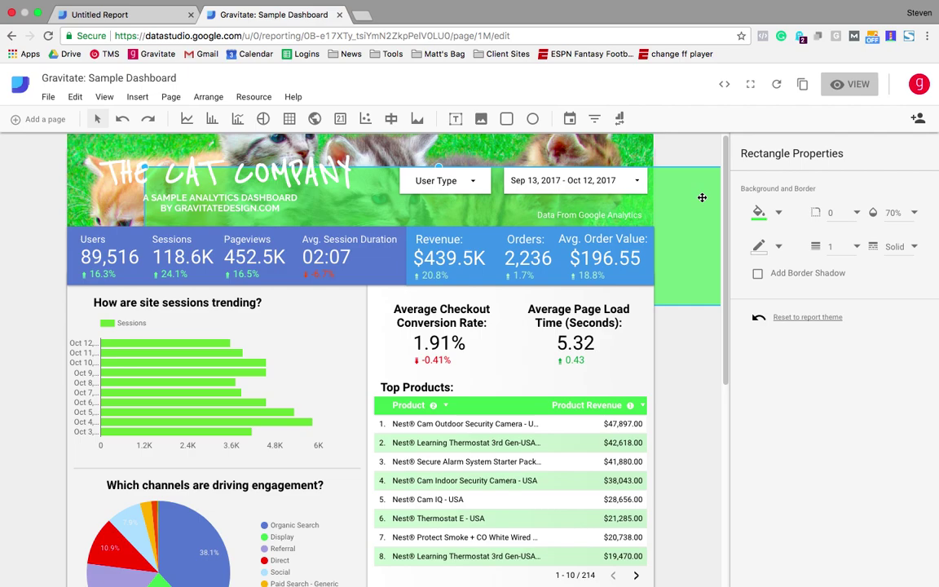
pyautogui.moveTo(702, 197); pyautogui.dragTo(625, 163)
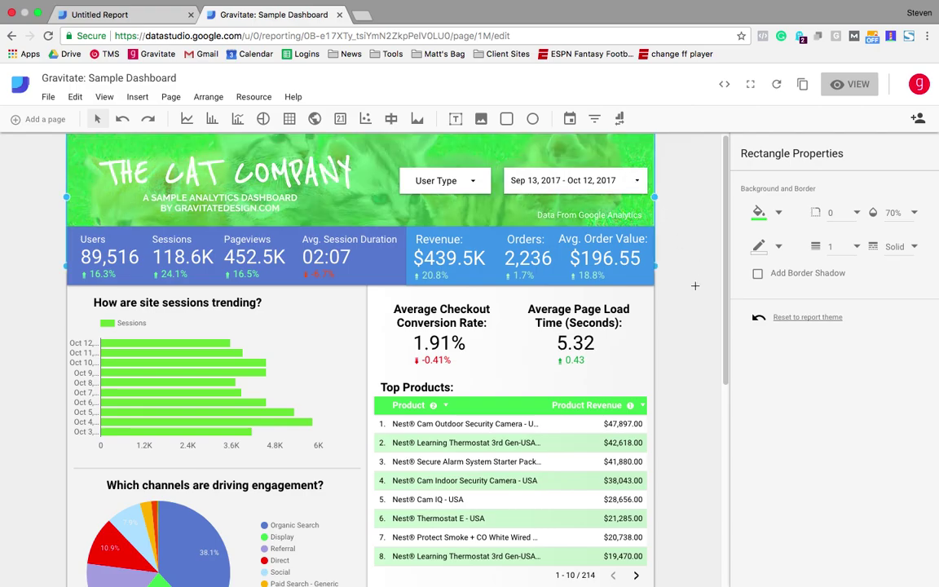
pyautogui.click(695, 285)
pyautogui.scroll(-5, 695, 287)
pyautogui.scroll(5, 696, 289)
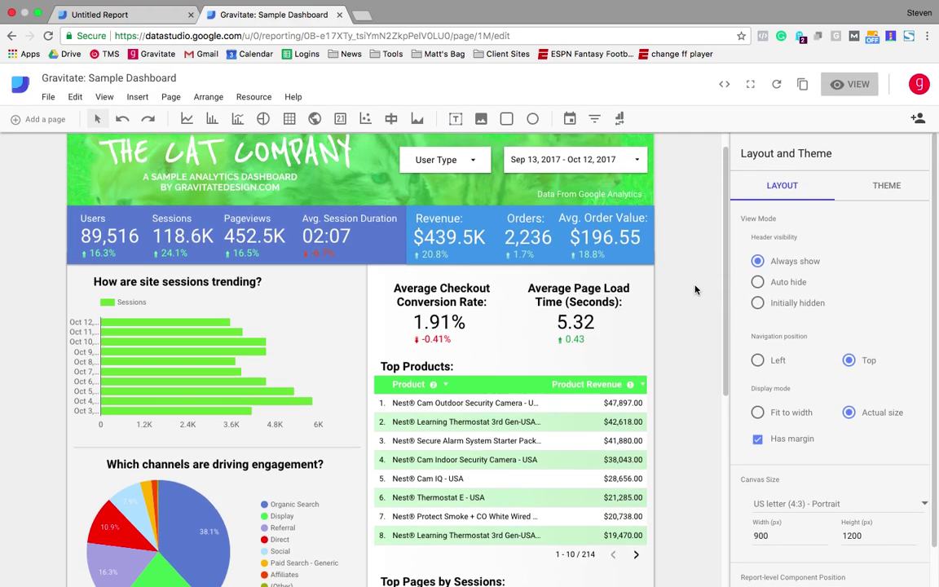
pyautogui.scroll(1, 695, 289)
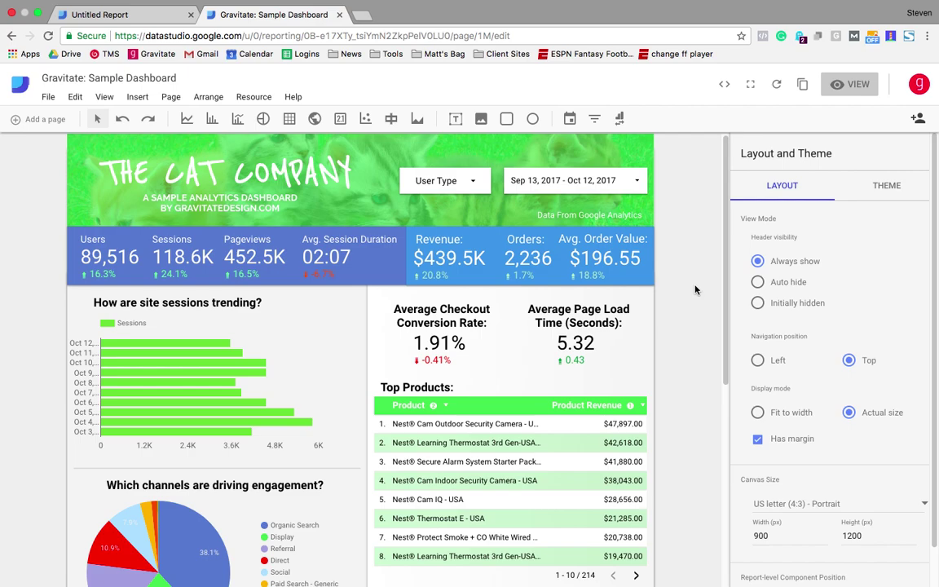
pyautogui.scroll(-2, 594, 273)
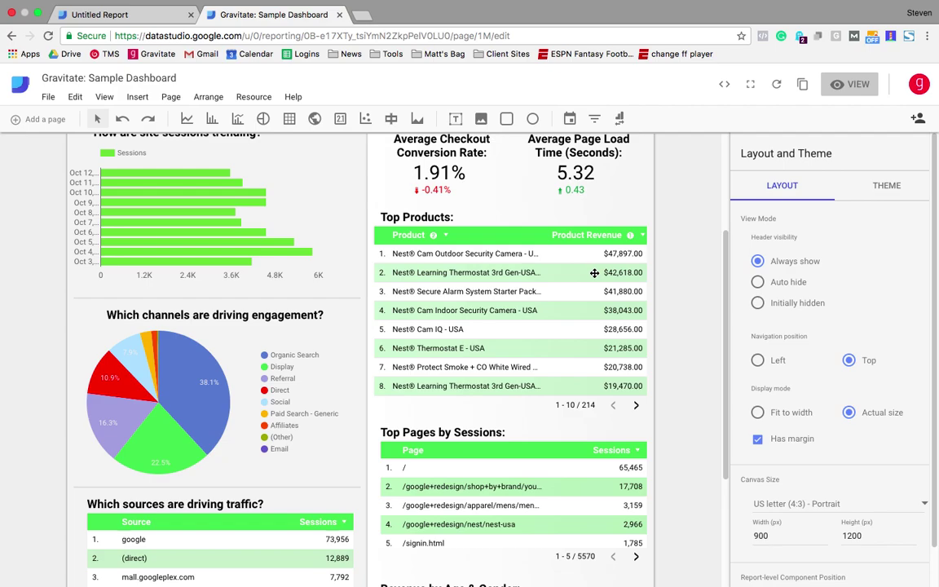
pyautogui.scroll(3, 594, 274)
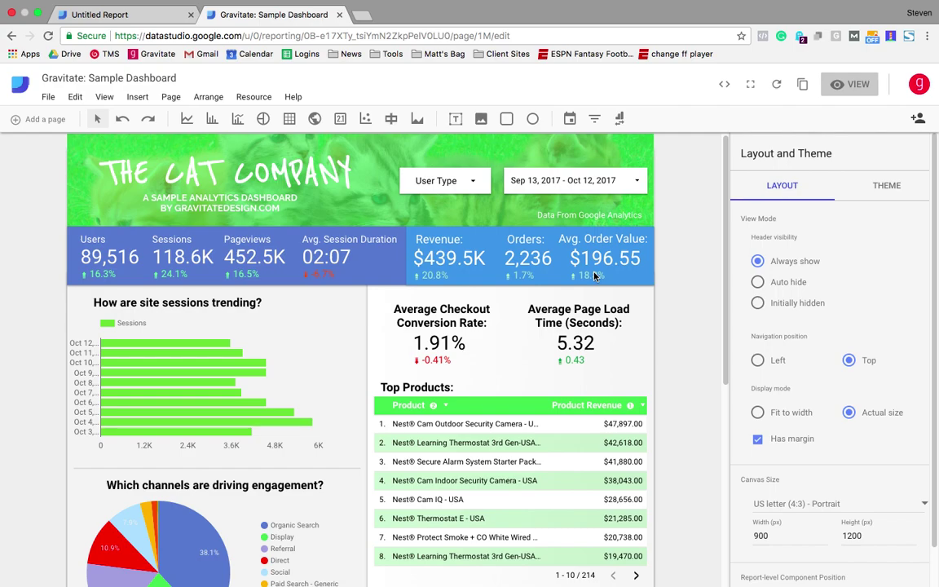
# Get a shareable link for the report with 'Anyone with the link can view' access.
pyautogui.click(917, 119)
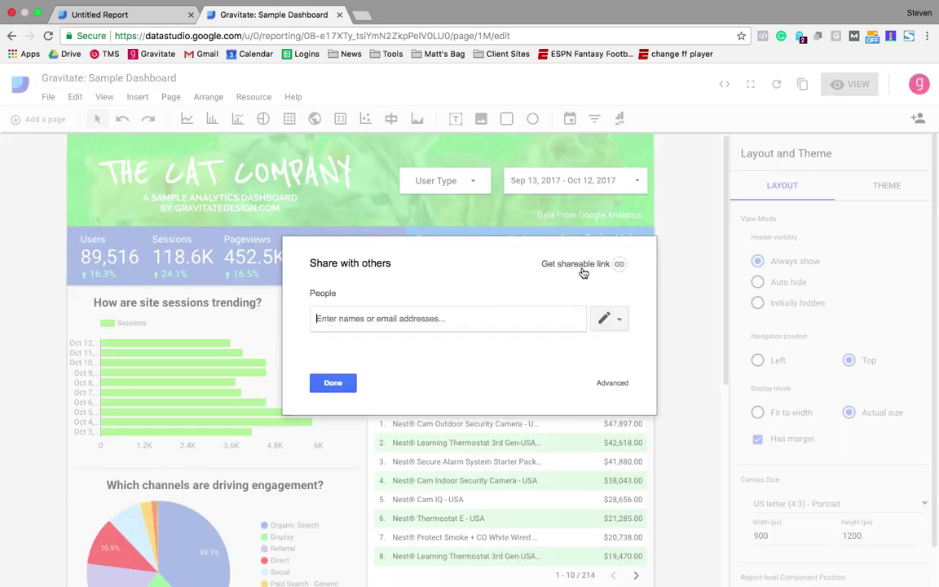
pyautogui.click(584, 263)
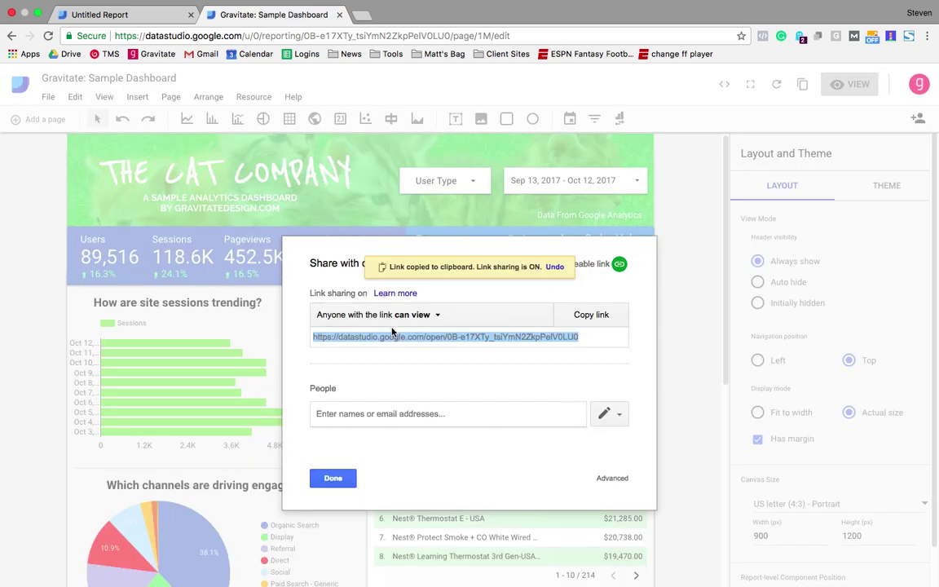
pyautogui.click(413, 320)
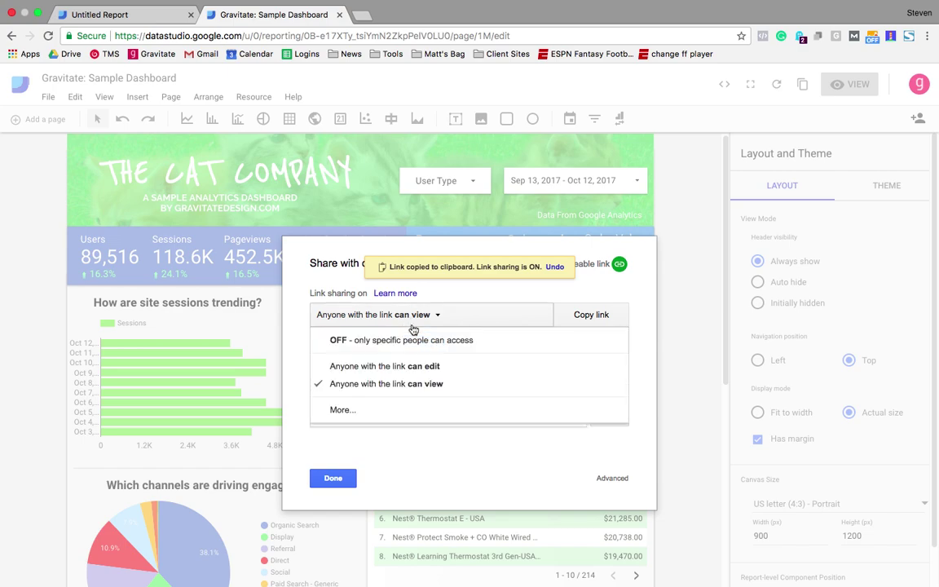
pyautogui.click(295, 400)
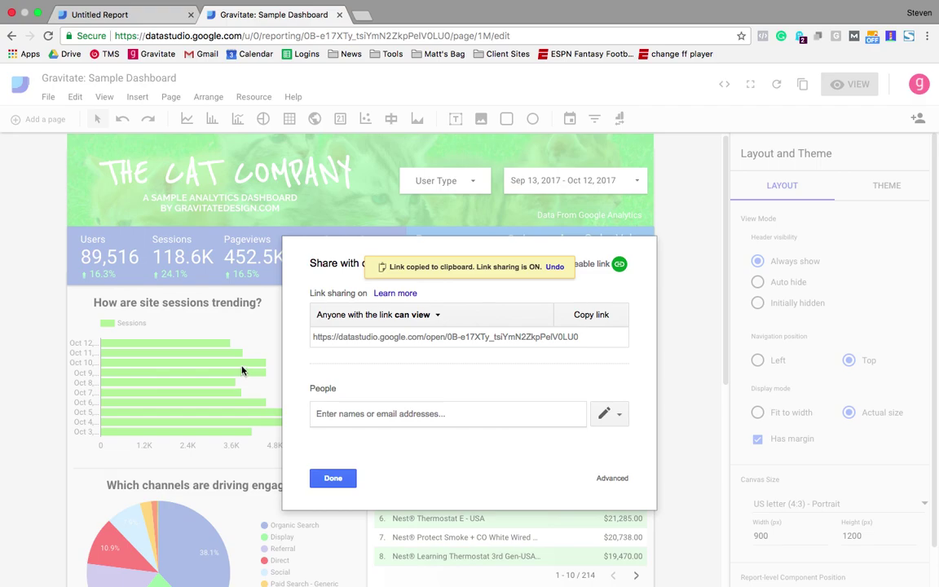
pyautogui.click(332, 478)
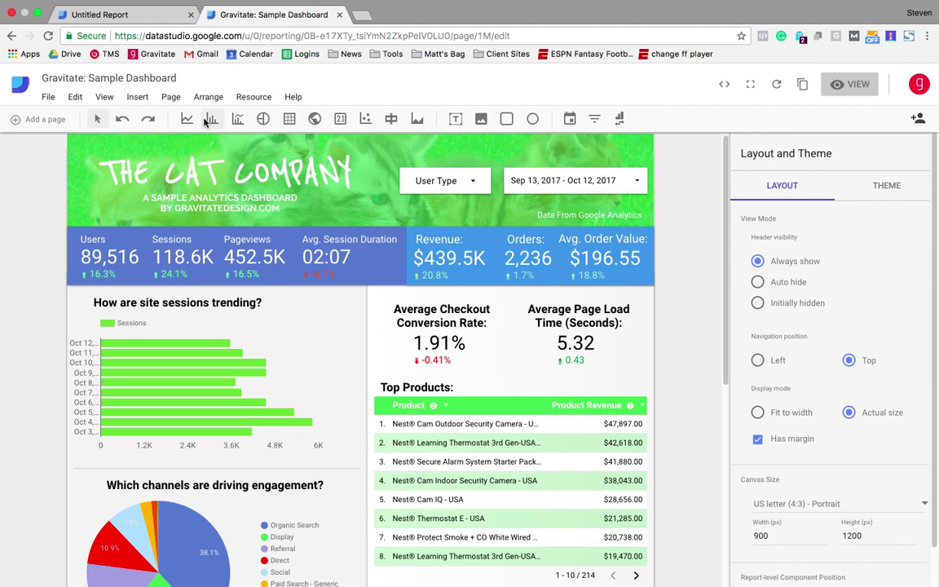
pyautogui.click(852, 90)
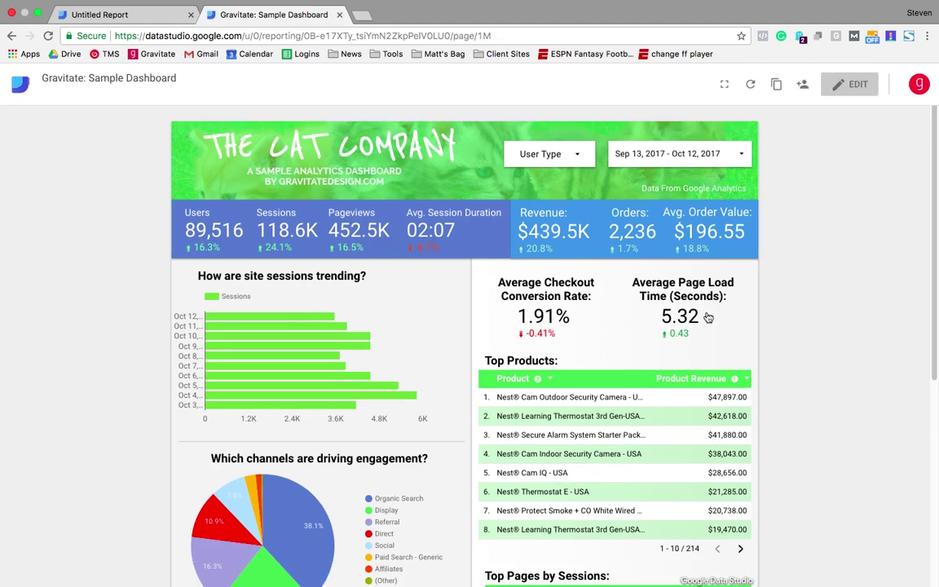
pyautogui.press('super+p')
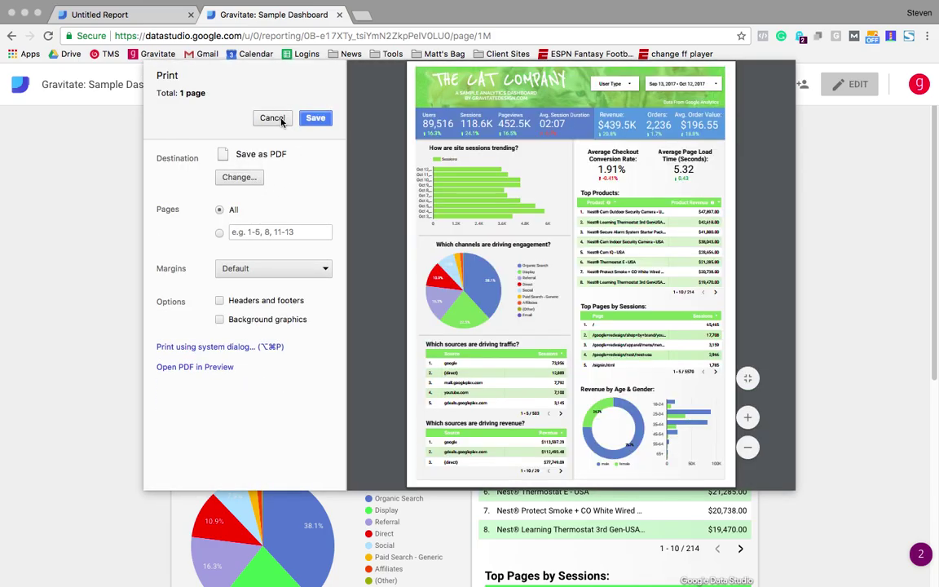
pyautogui.click(272, 118)
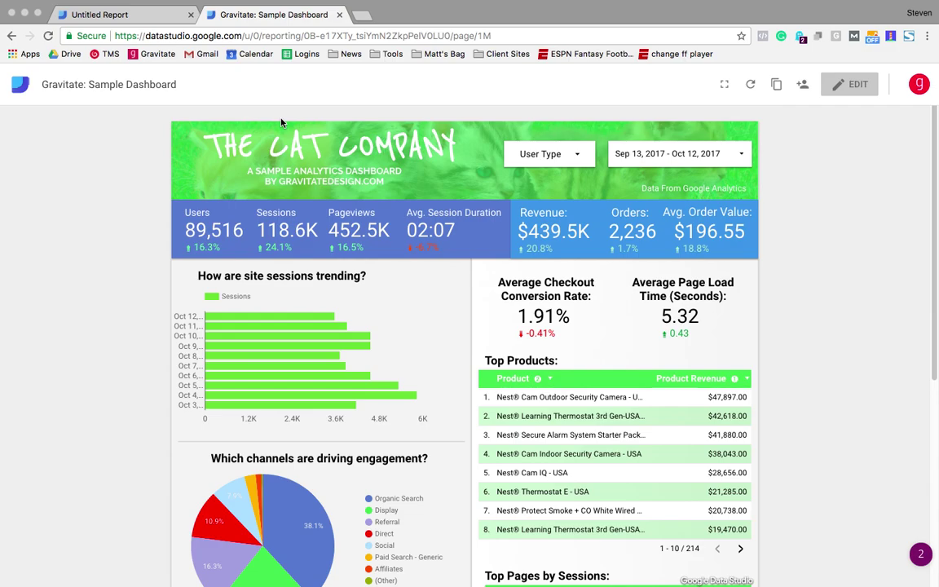
pyautogui.click(848, 86)
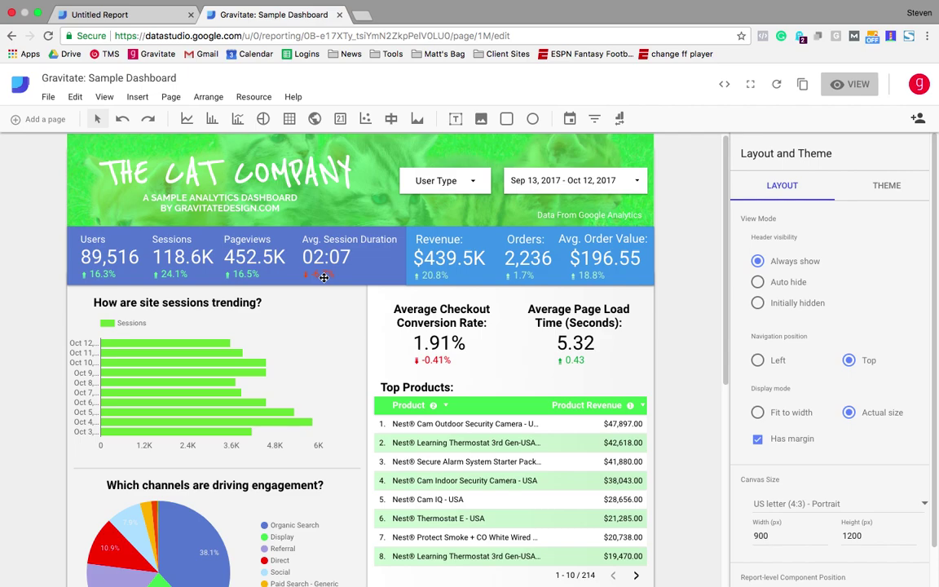
# Switch the Cat Company dashboard from edit mode to view mode.
pyautogui.click(848, 85)
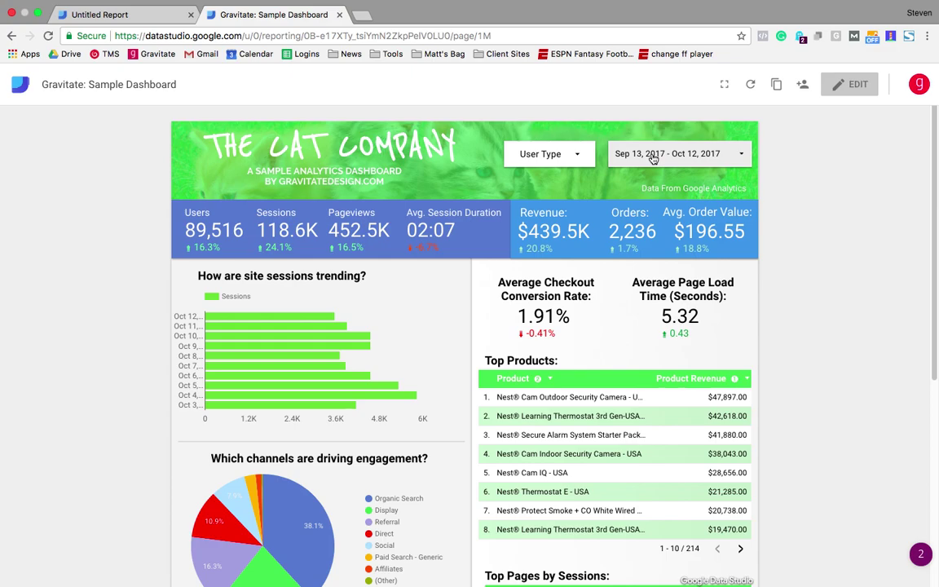
# Browse the date range presets, leaving the range at Sep 13 – Oct 12, 2017.
pyautogui.click(653, 159)
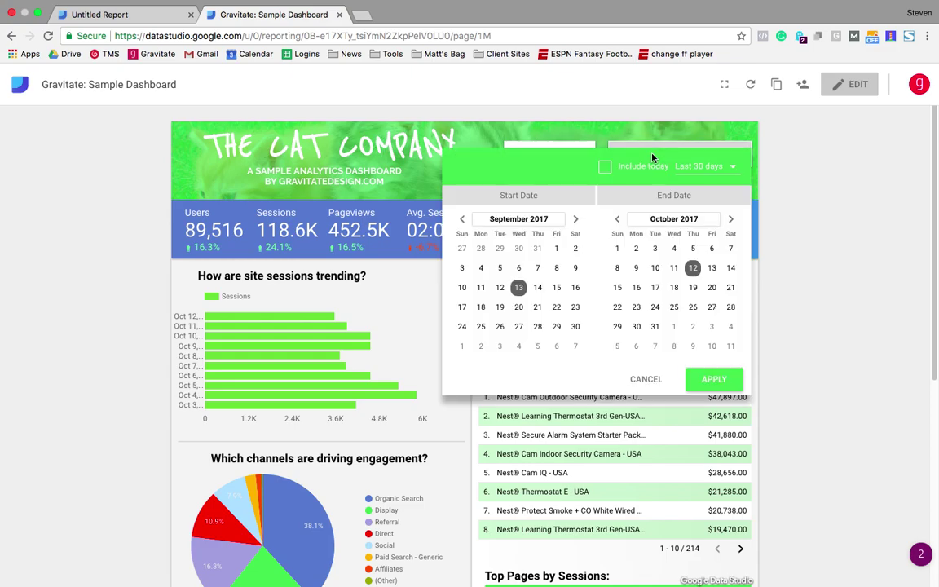
pyautogui.click(709, 167)
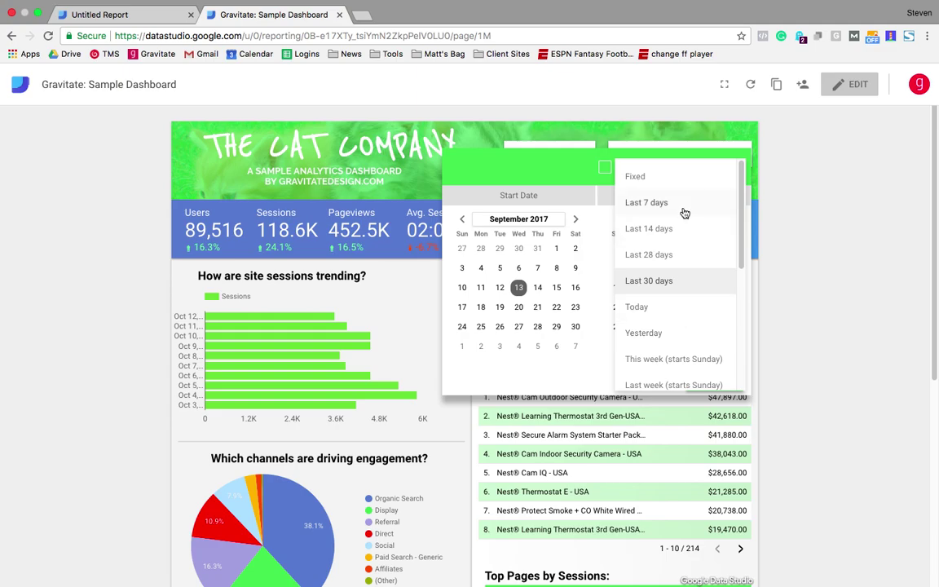
pyautogui.scroll(-5, 685, 213)
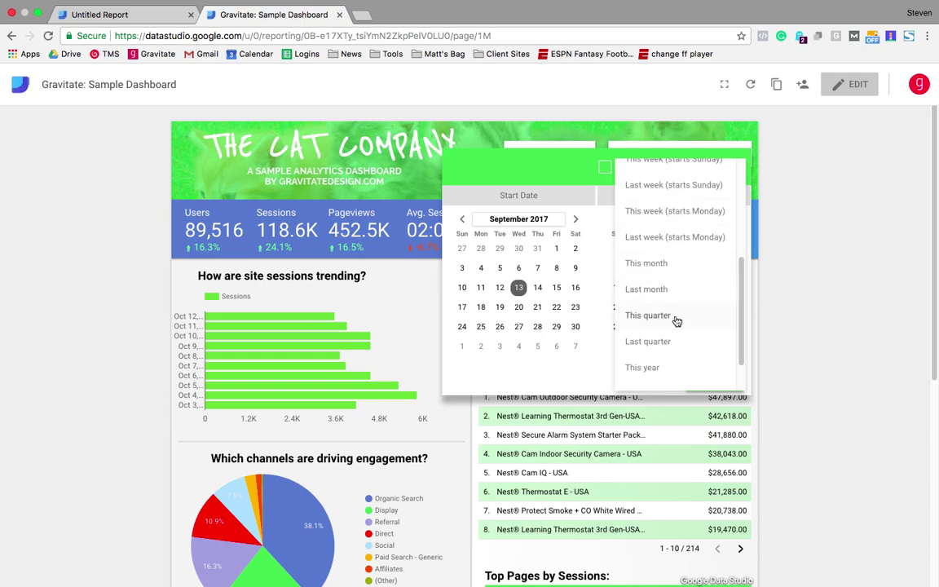
pyautogui.scroll(-1, 681, 346)
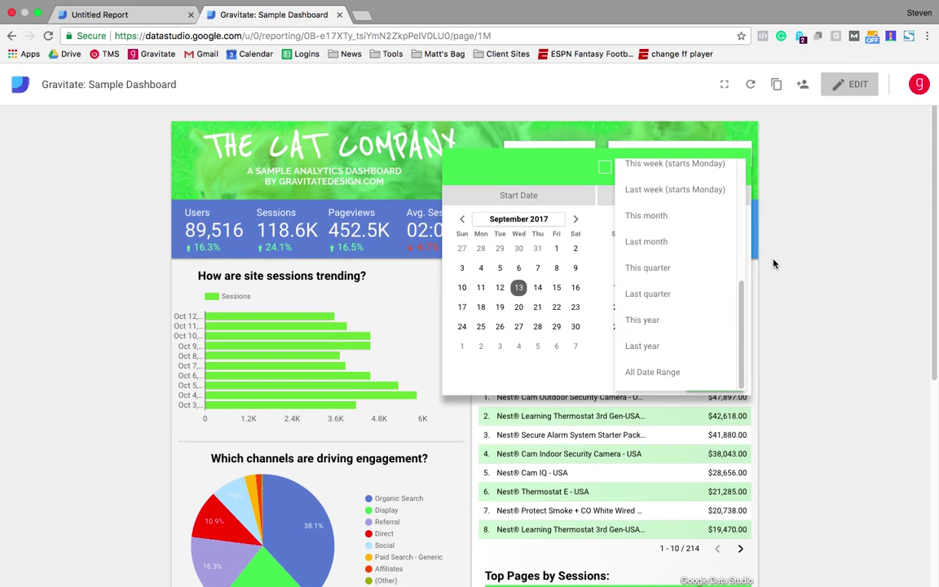
pyautogui.click(550, 184)
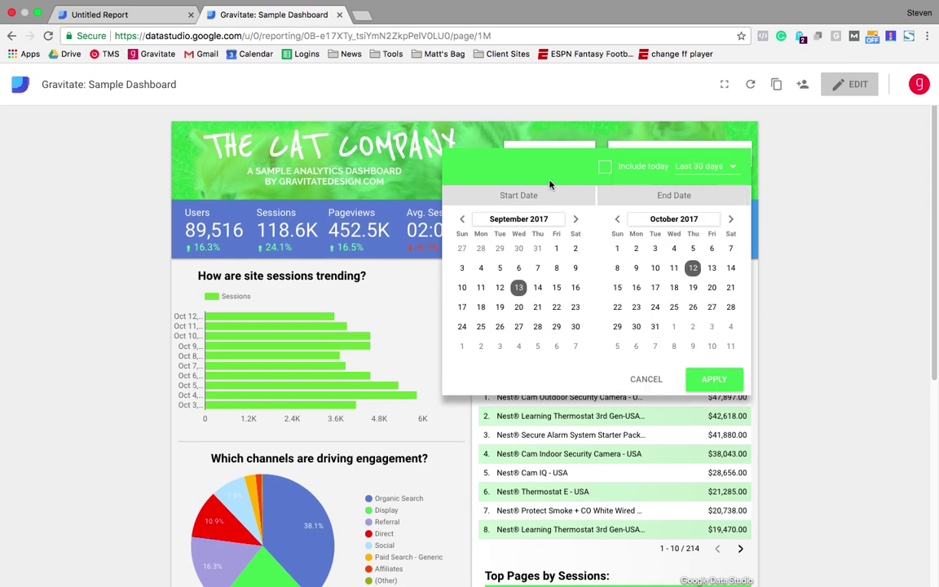
pyautogui.click(783, 178)
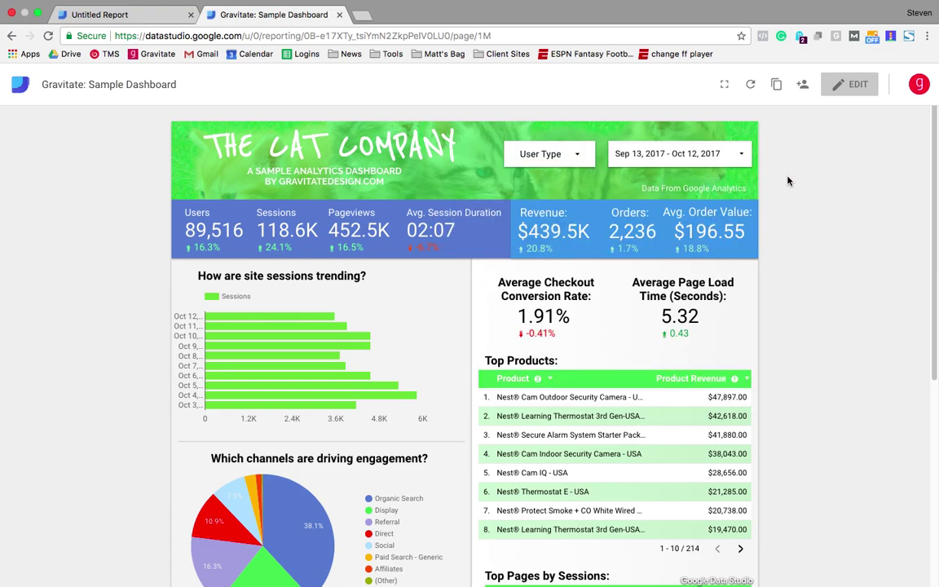
# Set the User Type filter to include only New Visitor.
pyautogui.click(565, 161)
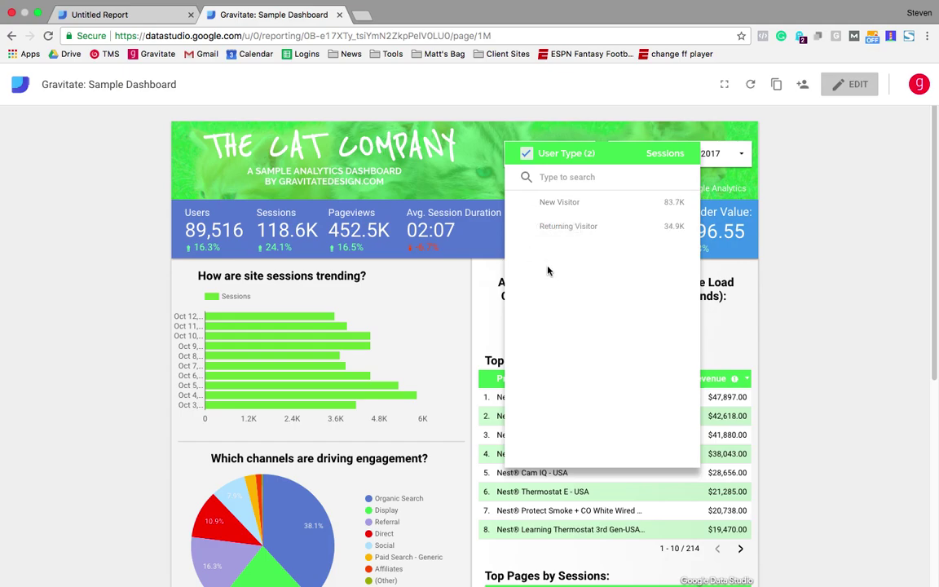
pyautogui.click(526, 154)
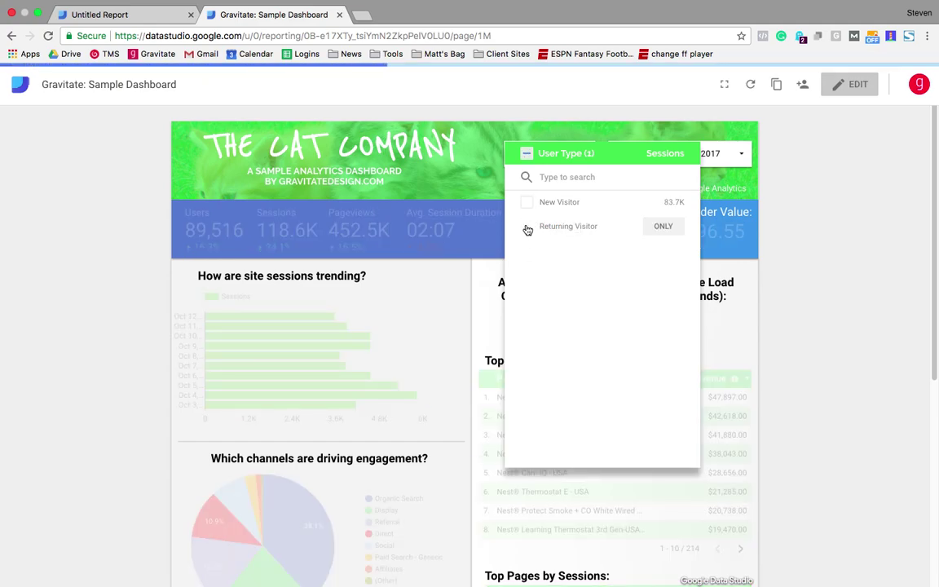
pyautogui.click(529, 205)
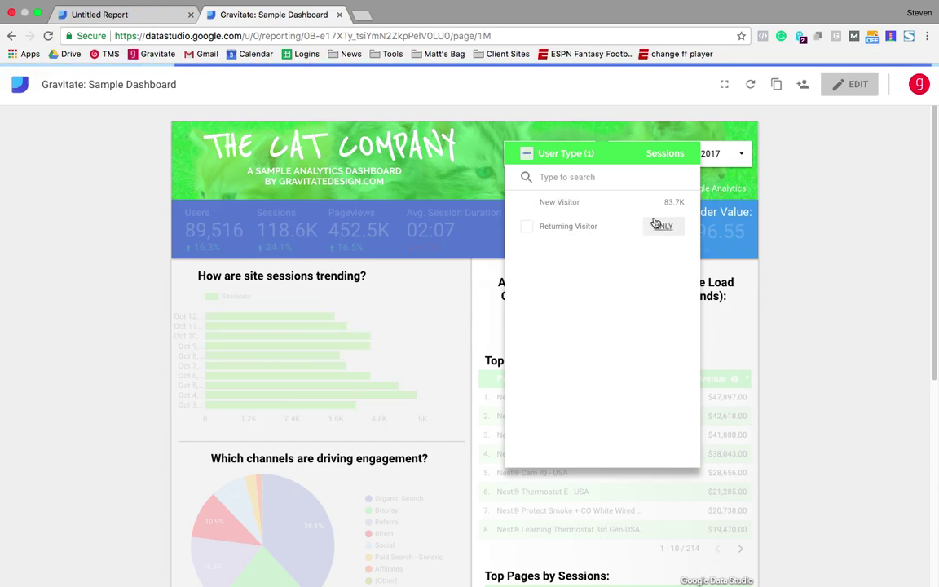
pyautogui.click(822, 230)
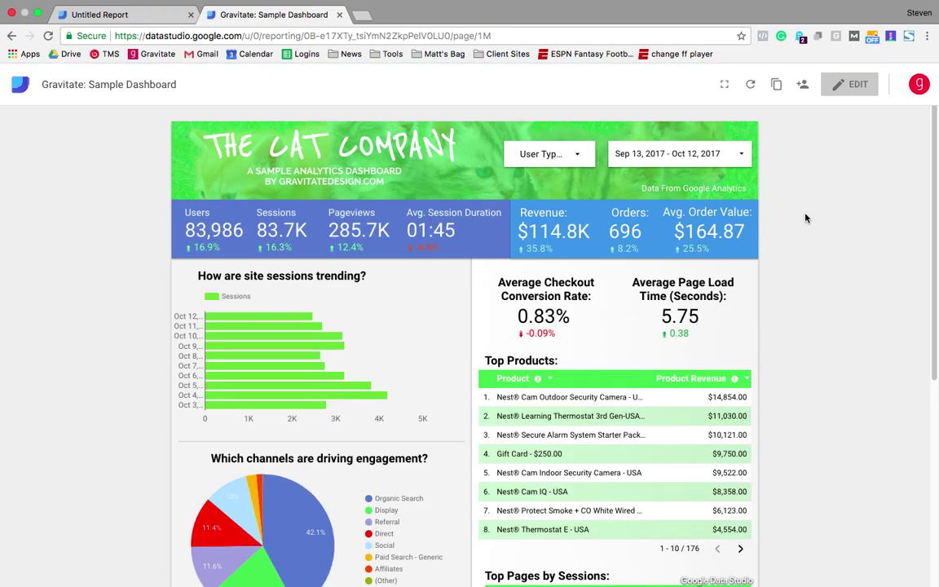
# Recheck the date range and User Type filter, leaving both unchanged.
pyautogui.click(740, 158)
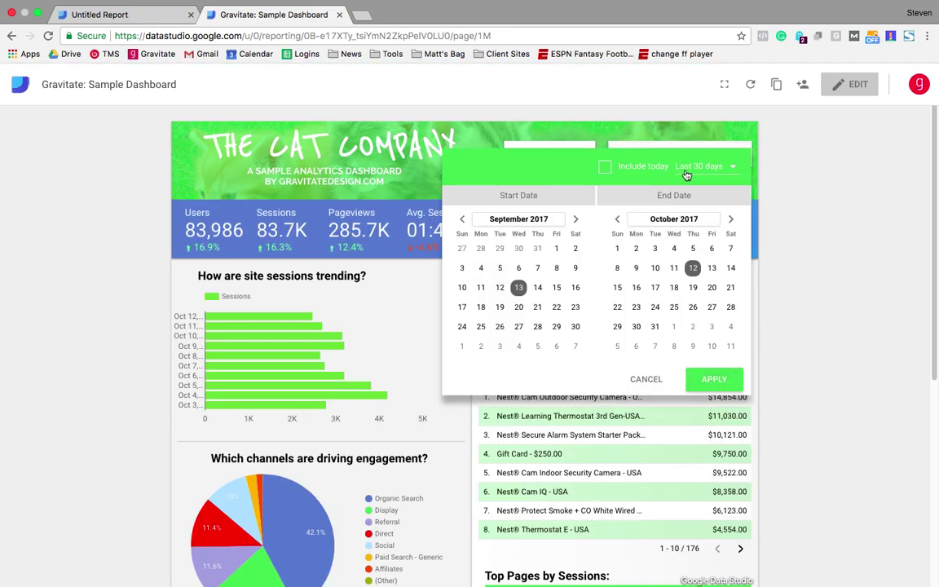
pyautogui.click(788, 196)
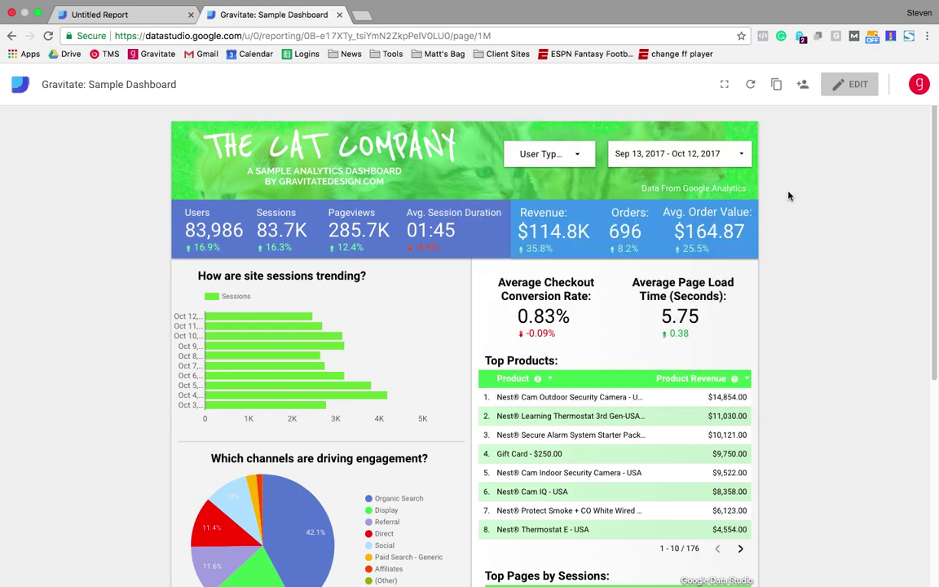
pyautogui.click(563, 155)
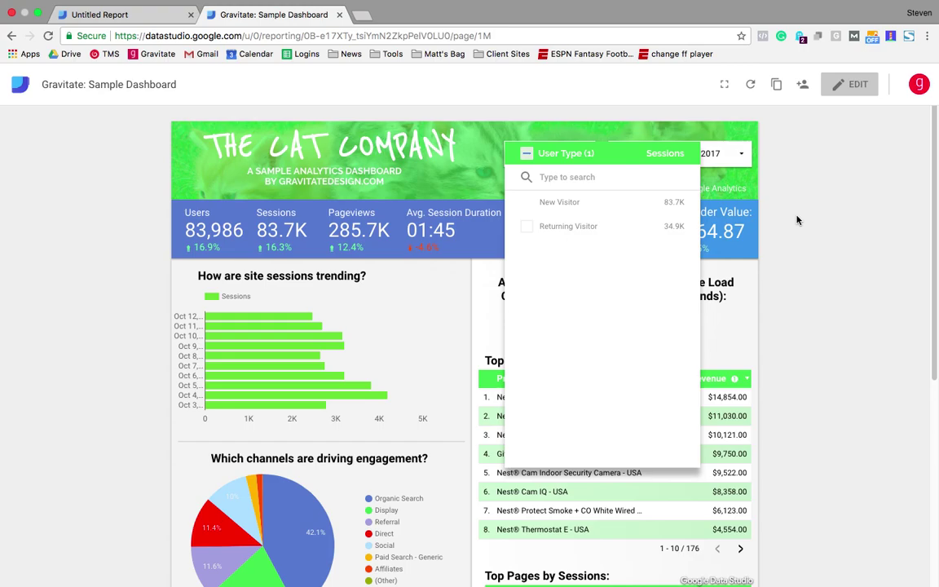
pyautogui.click(792, 254)
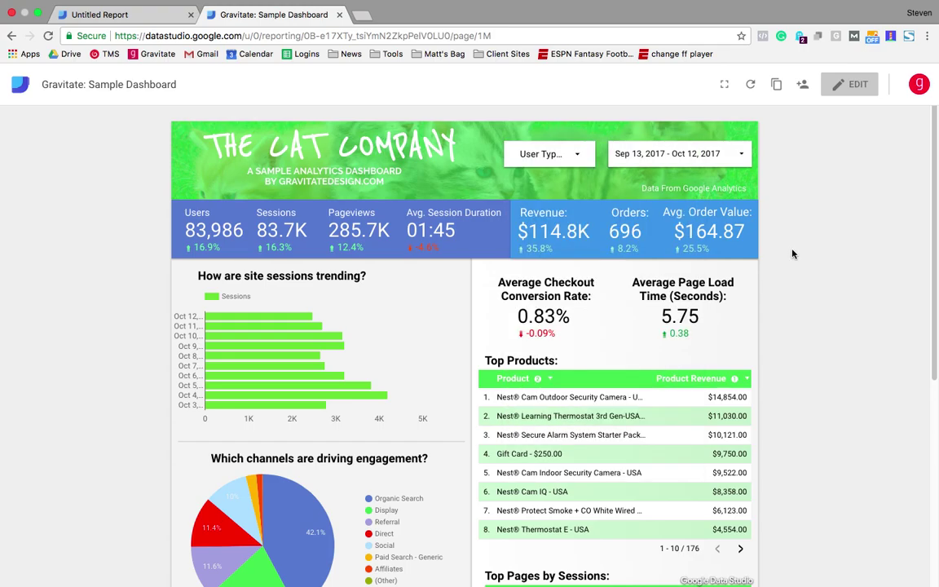
pyautogui.scroll(-3, 792, 254)
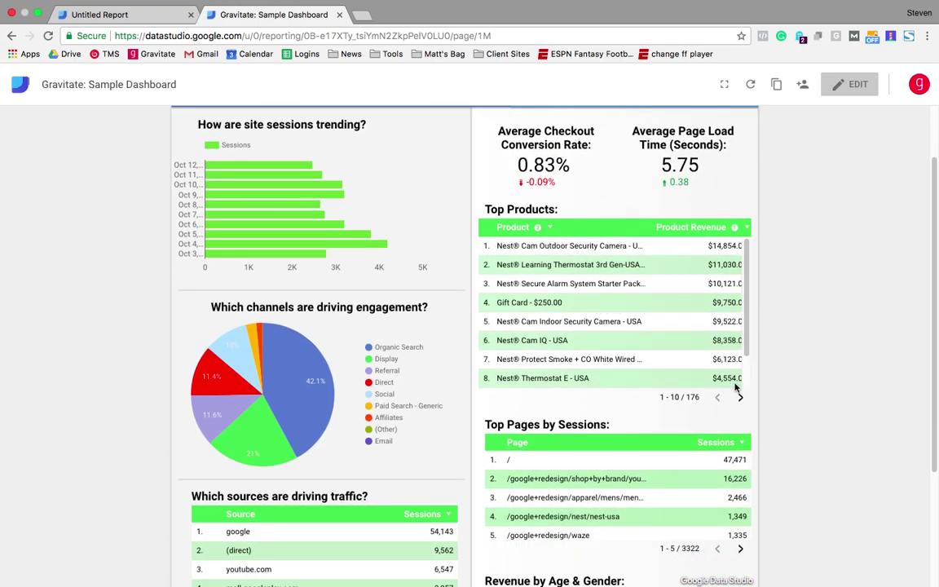
pyautogui.scroll(-3, 717, 342)
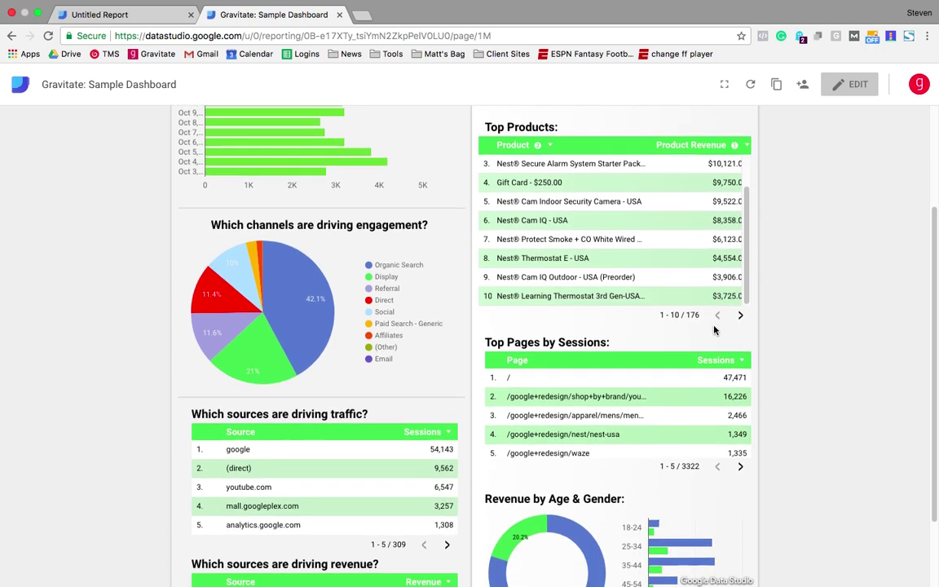
pyautogui.moveTo(312, 322)
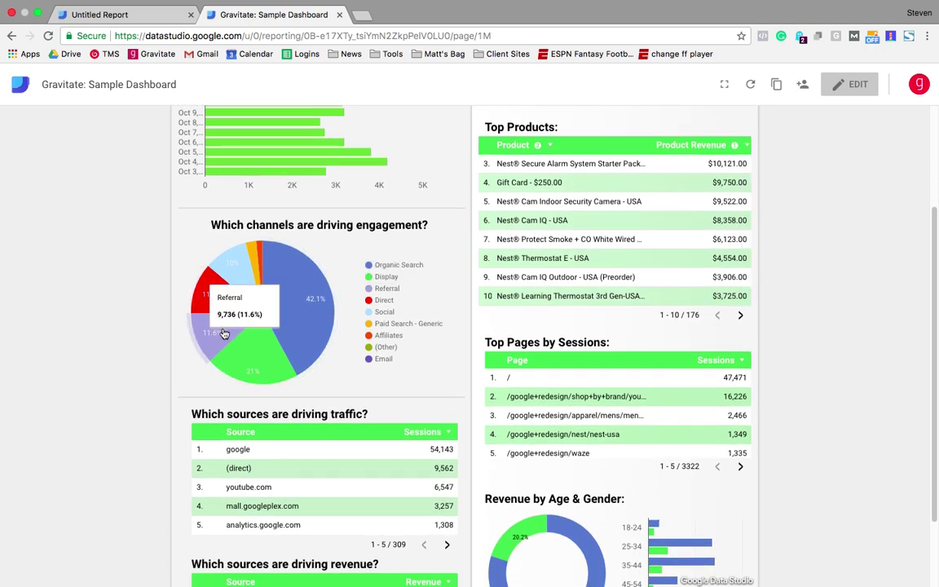
pyautogui.moveTo(242, 259)
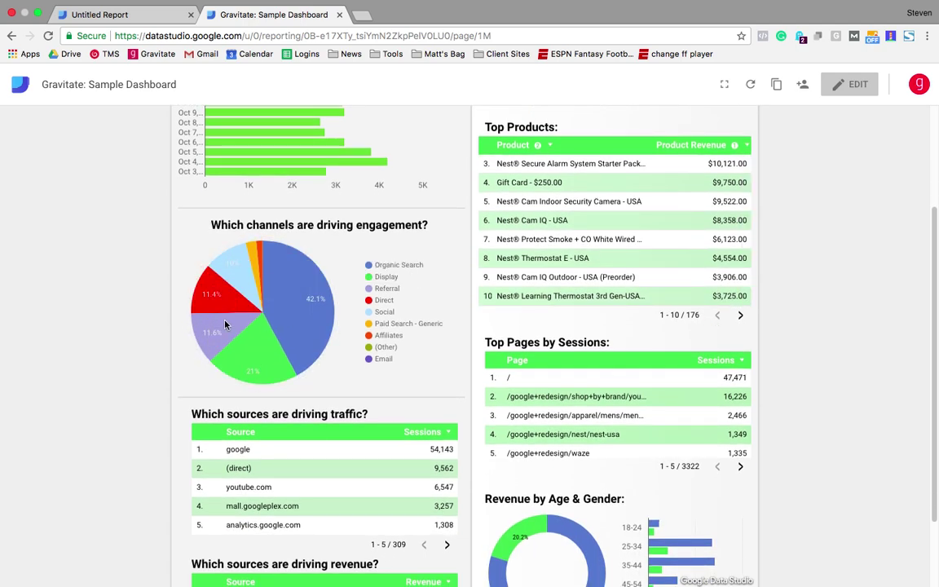
pyautogui.moveTo(229, 339)
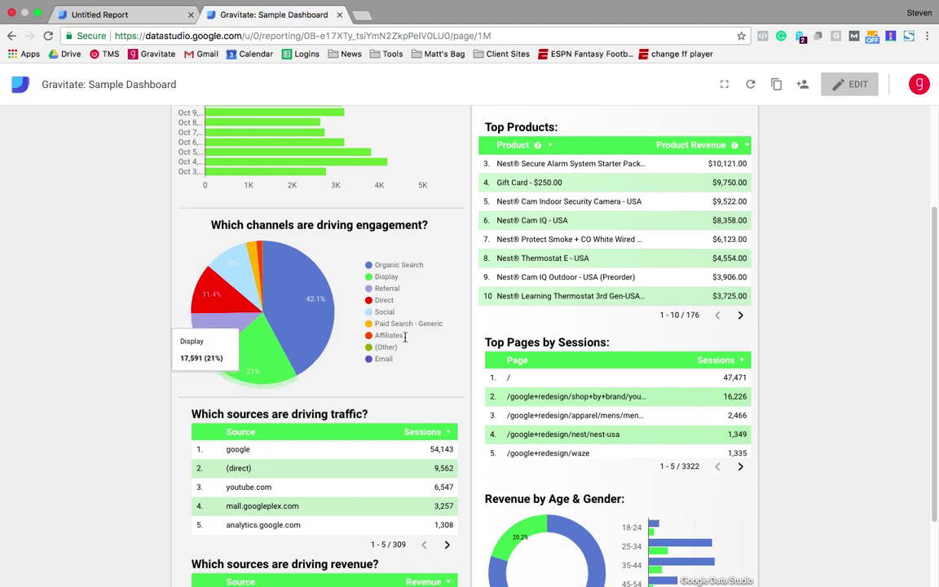
pyautogui.click(740, 317)
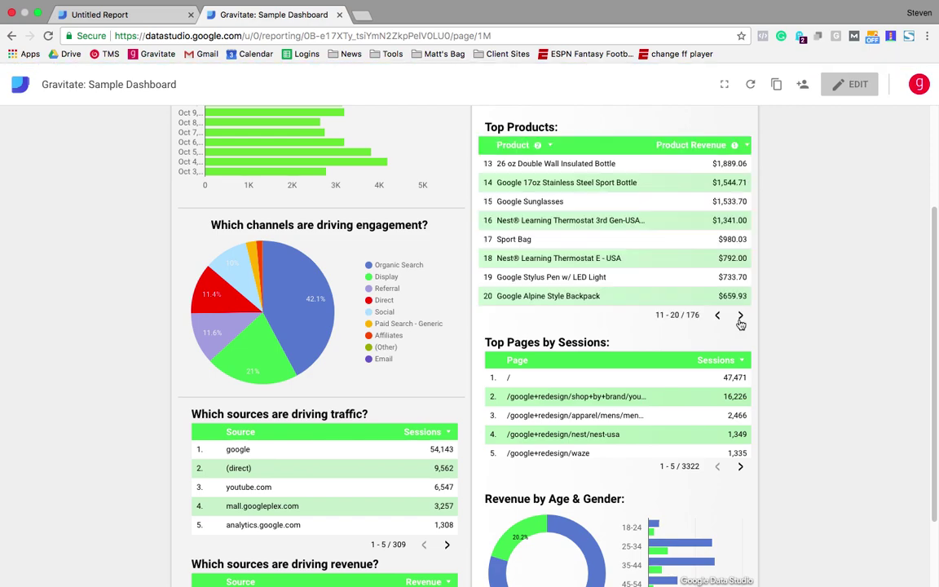
pyautogui.click(740, 317)
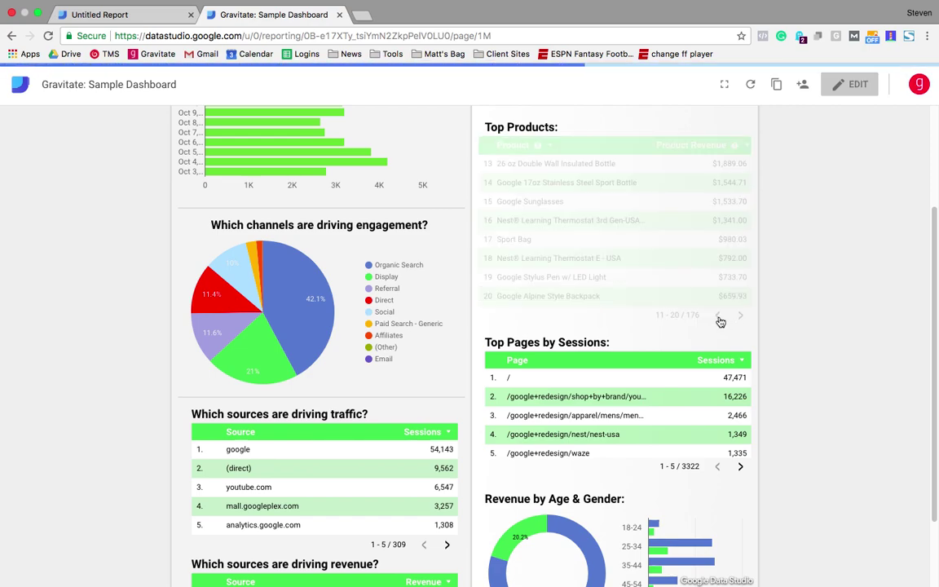
pyautogui.click(718, 318)
pyautogui.click(717, 318)
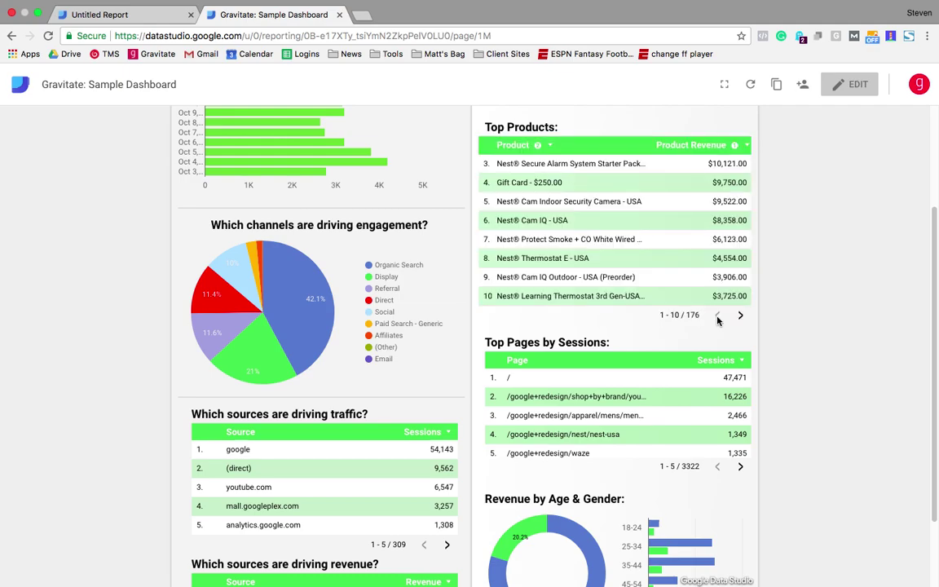
pyautogui.scroll(-1, 766, 309)
pyautogui.scroll(2, 806, 295)
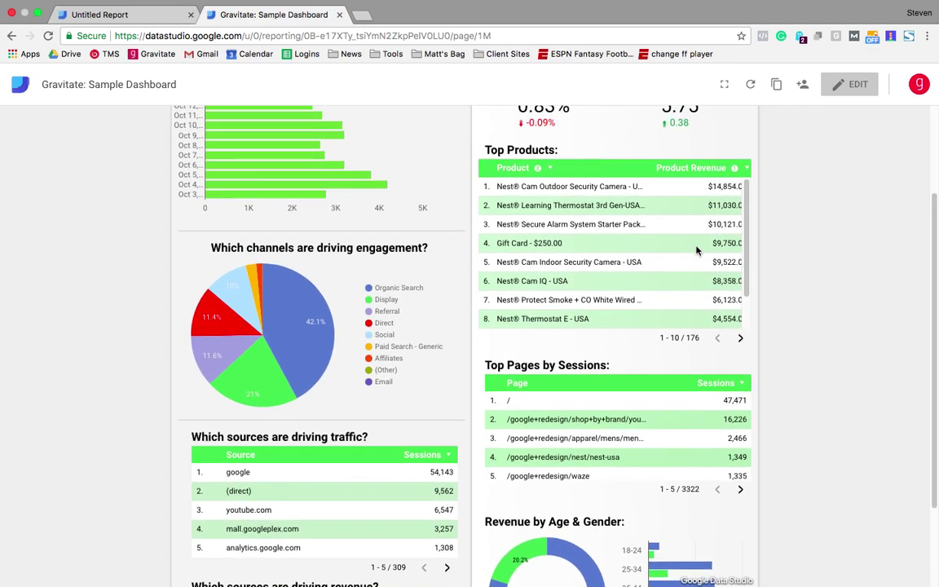
pyautogui.scroll(-3, 821, 291)
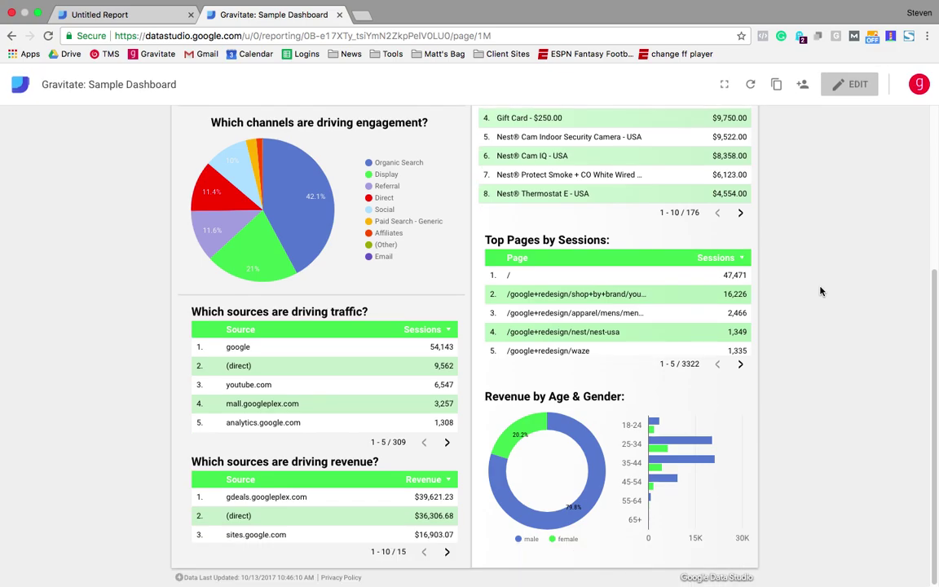
pyautogui.scroll(8, 820, 291)
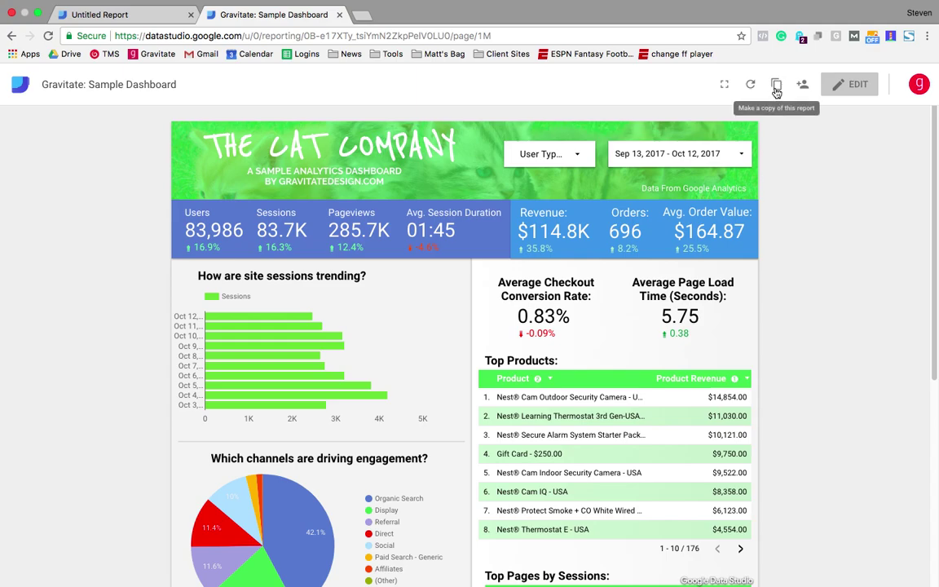
# Start copying the report and pick Create New Data Source as the copy's data source.
pyautogui.click(776, 85)
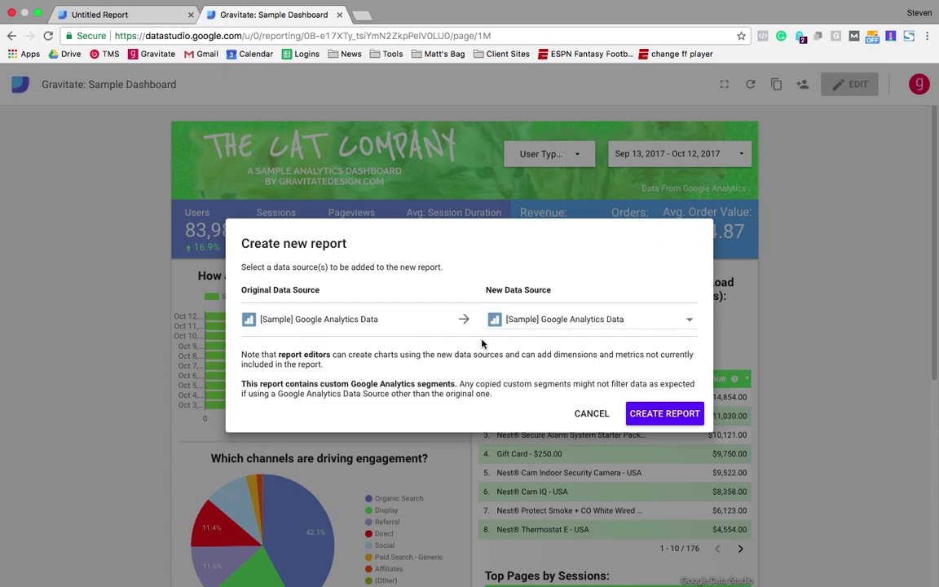
pyautogui.click(579, 333)
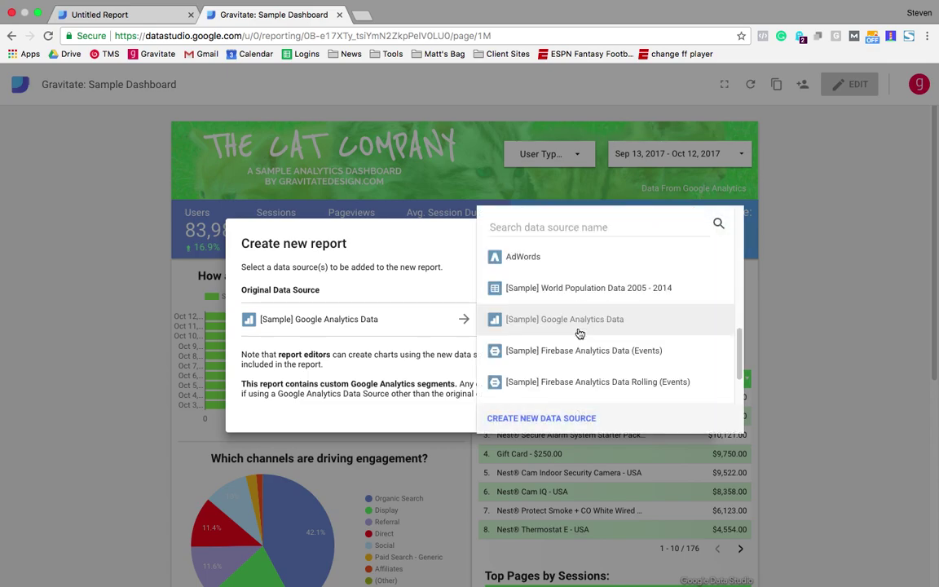
pyautogui.click(580, 327)
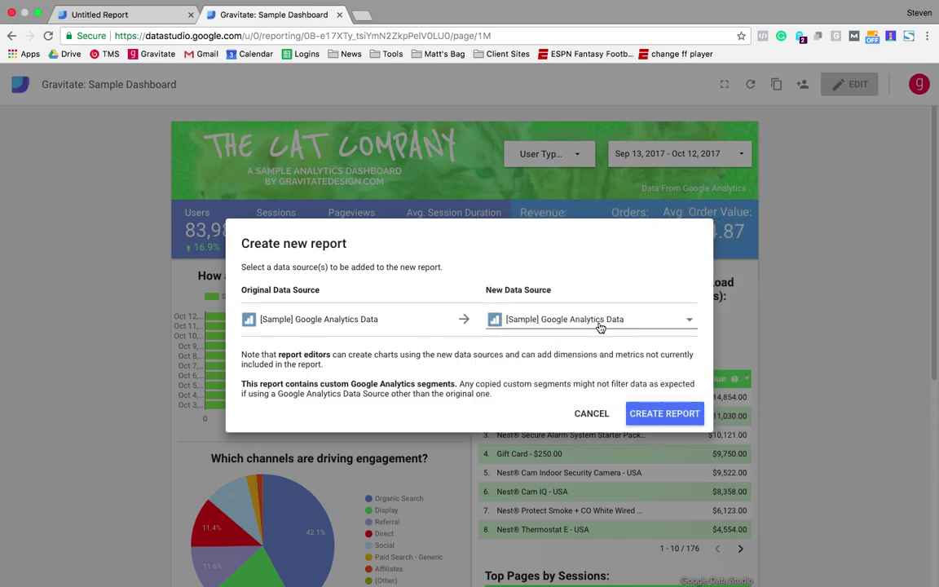
pyautogui.click(598, 328)
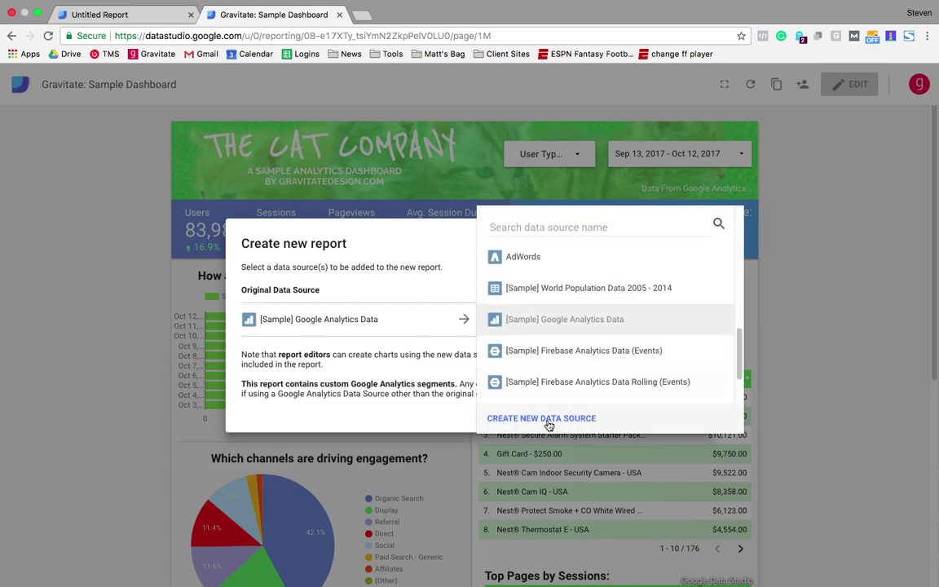
pyautogui.click(546, 419)
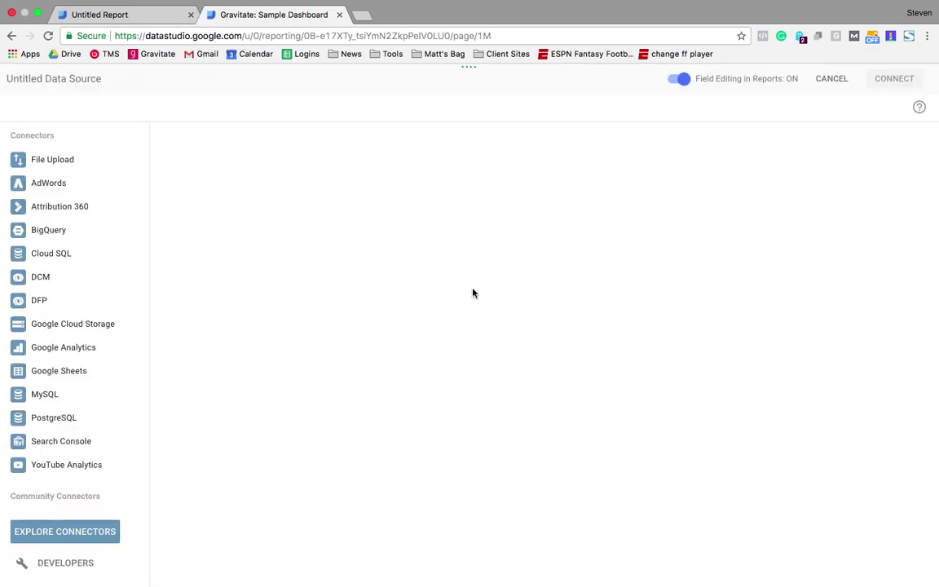